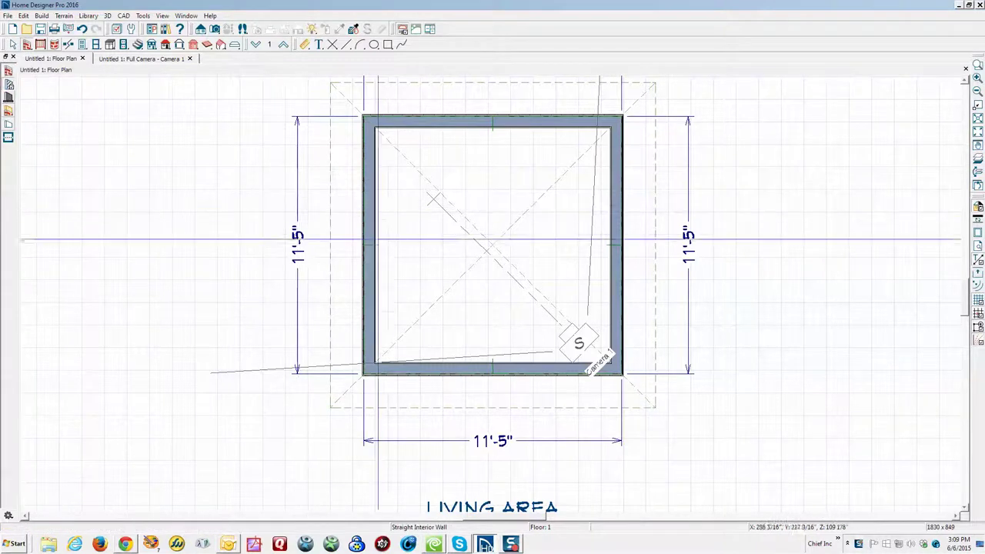
Step: Draw an interior wall about 3'-7 1/2" long inward from the room's west wall and set its wall type to Glass Shower
drag(373, 221, 455, 221)
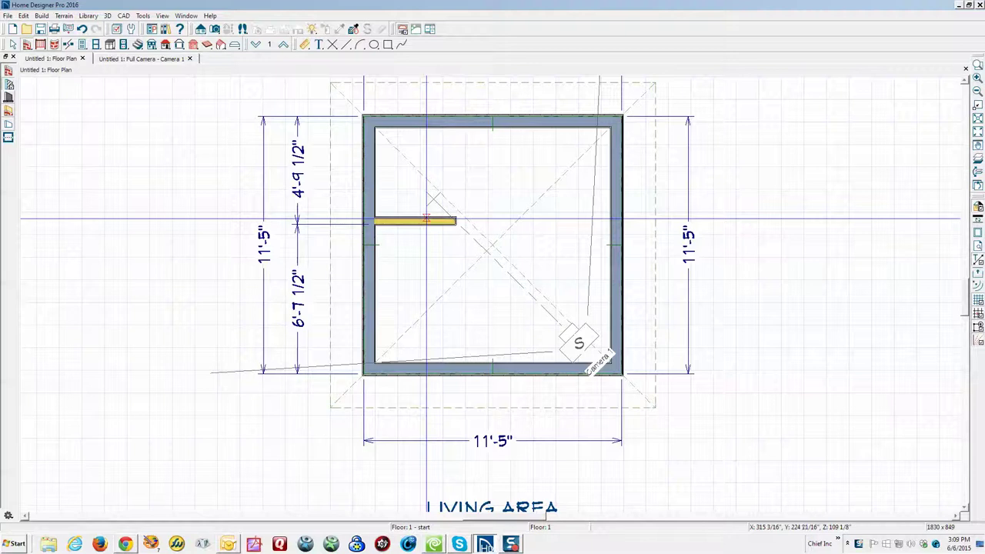
right_click(426, 221)
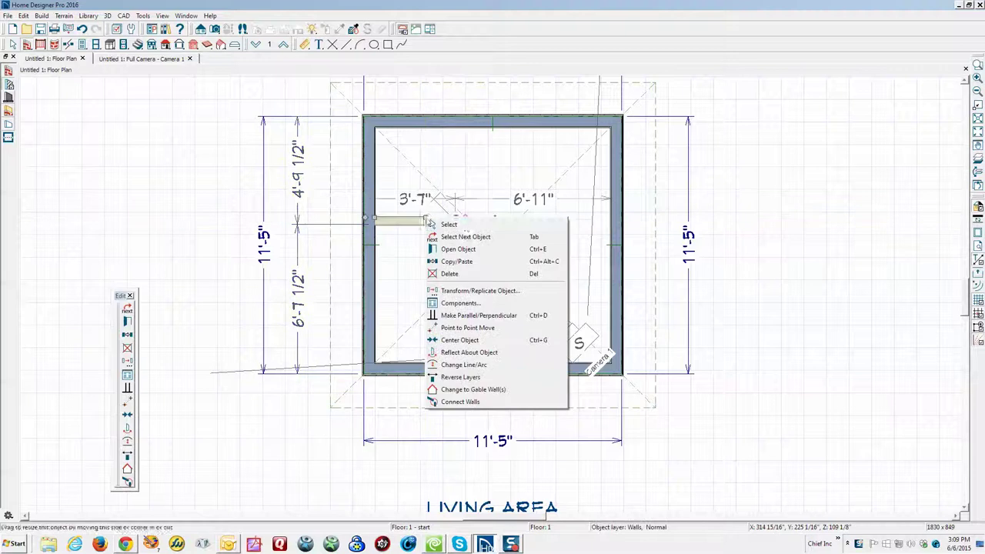
click(464, 253)
click(511, 232)
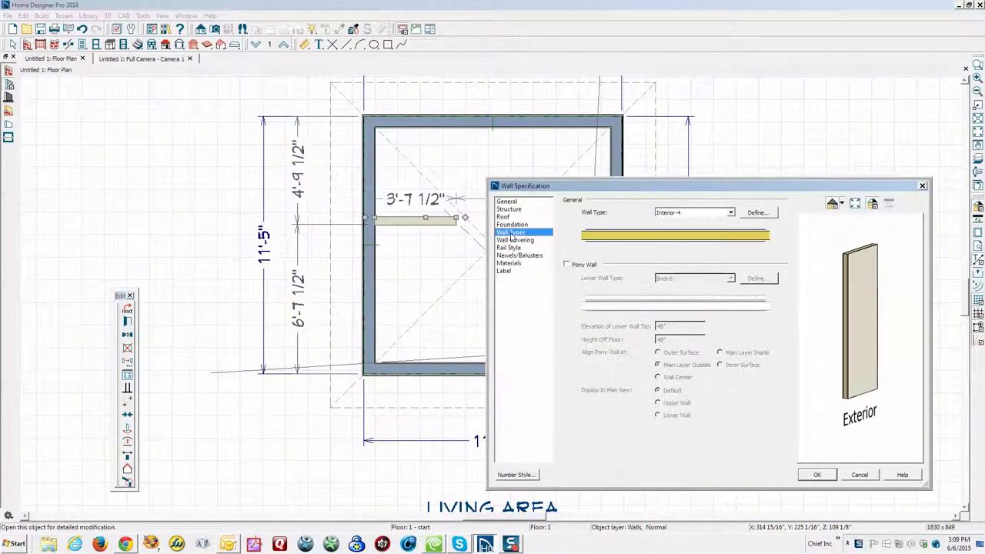
click(730, 213)
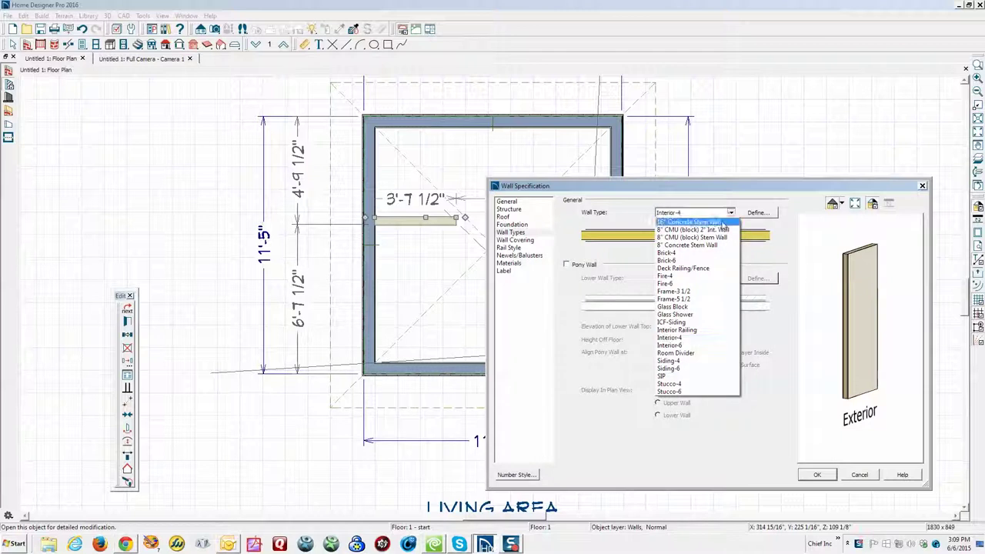
click(693, 315)
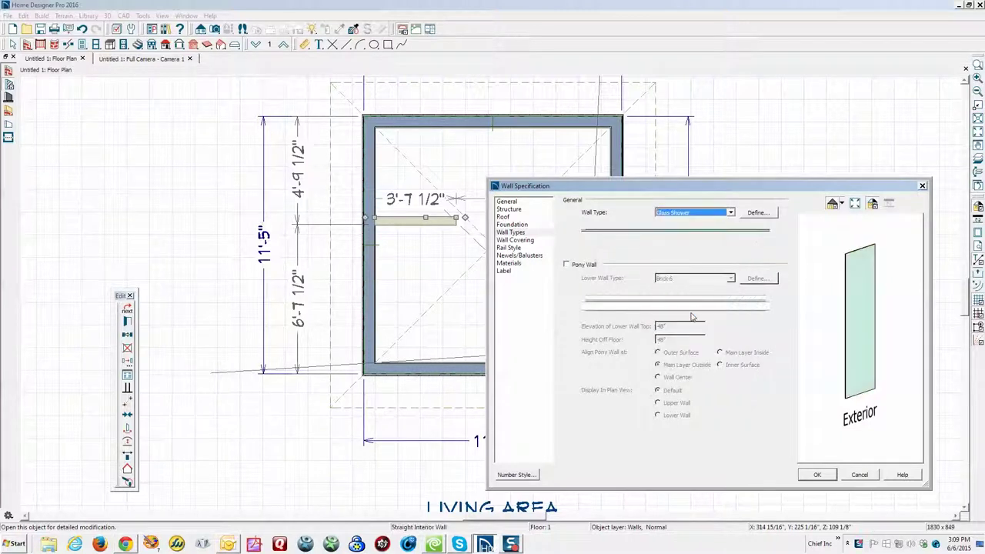
click(816, 475)
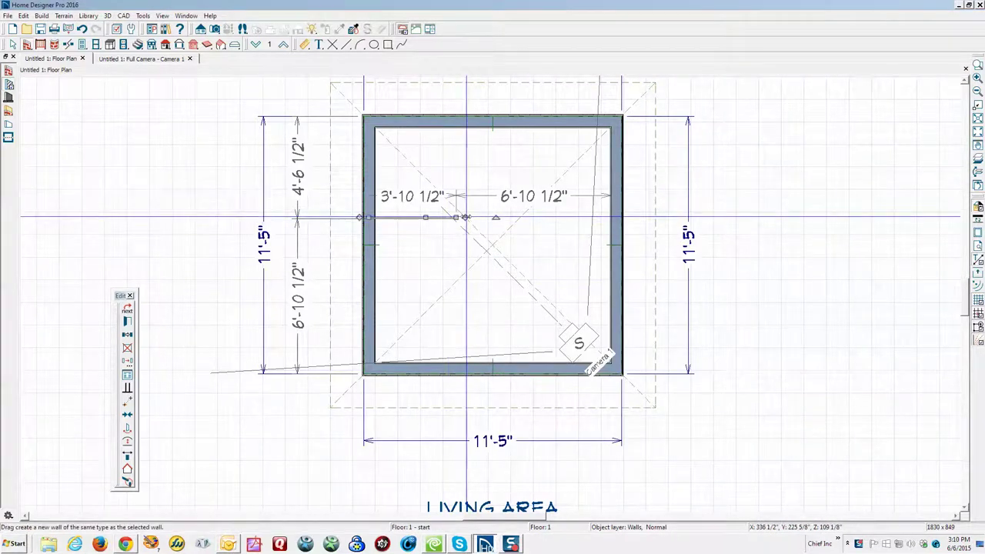
Step: Draw a matching glass wall from the first glass wall's free end to the north wall, and check the enclosure in the camera view
mouse_move(466, 217)
mouse_down()
mouse_move(487, 208)
mouse_move(454, 185)
mouse_move(455, 126)
mouse_up()
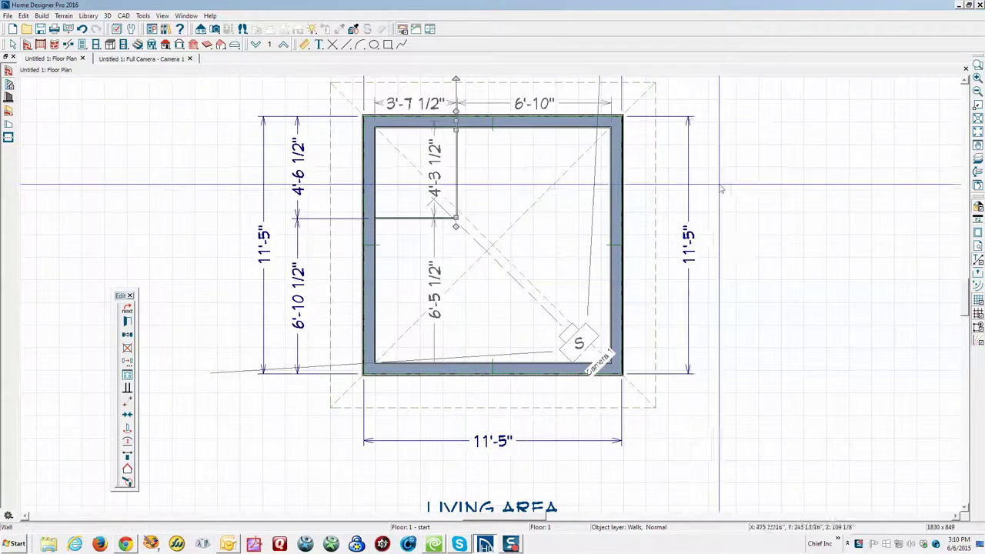
click(758, 173)
key(ctrl+Tab)
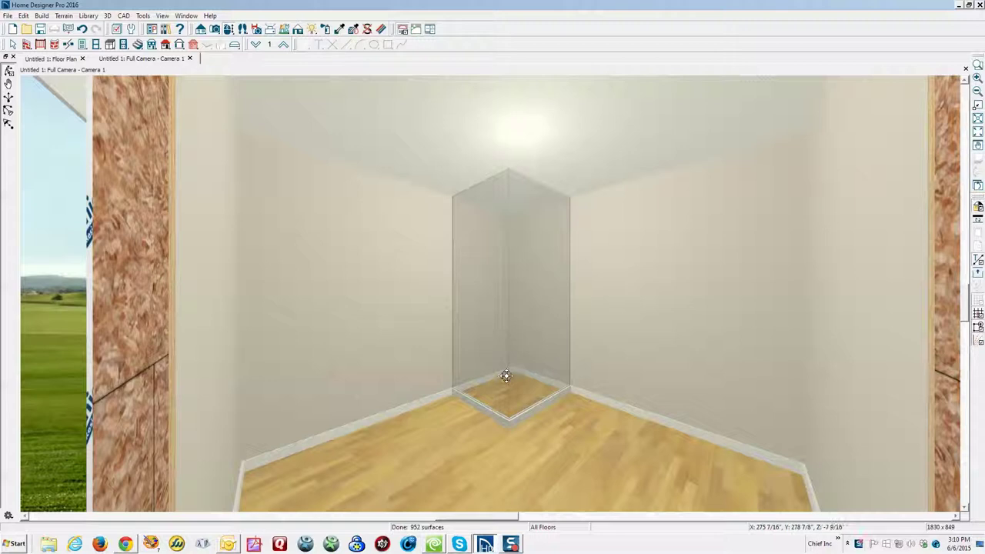
Step: From the floor plan, open the shower room's specification and bring up the material selection for its floor finish
key(ctrl+Tab)
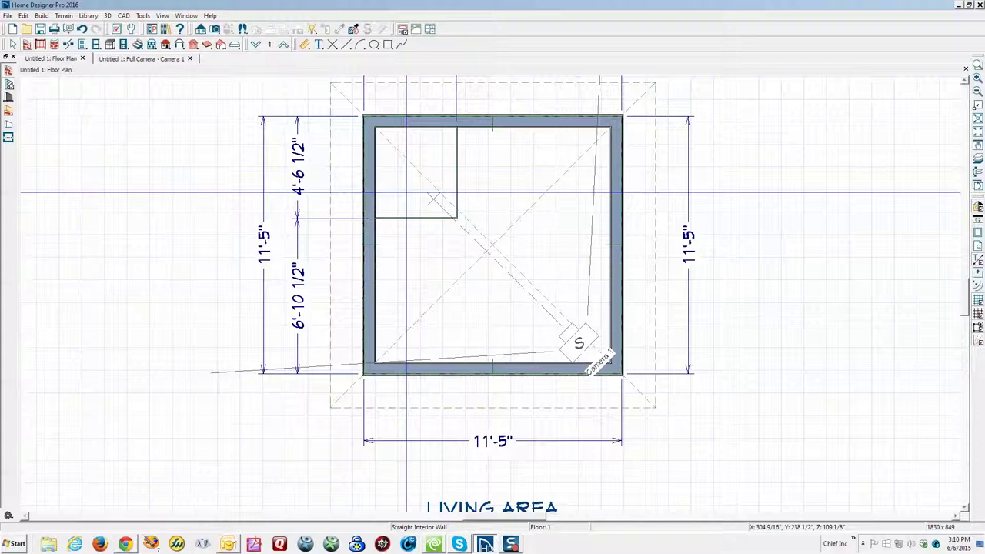
right_click(407, 193)
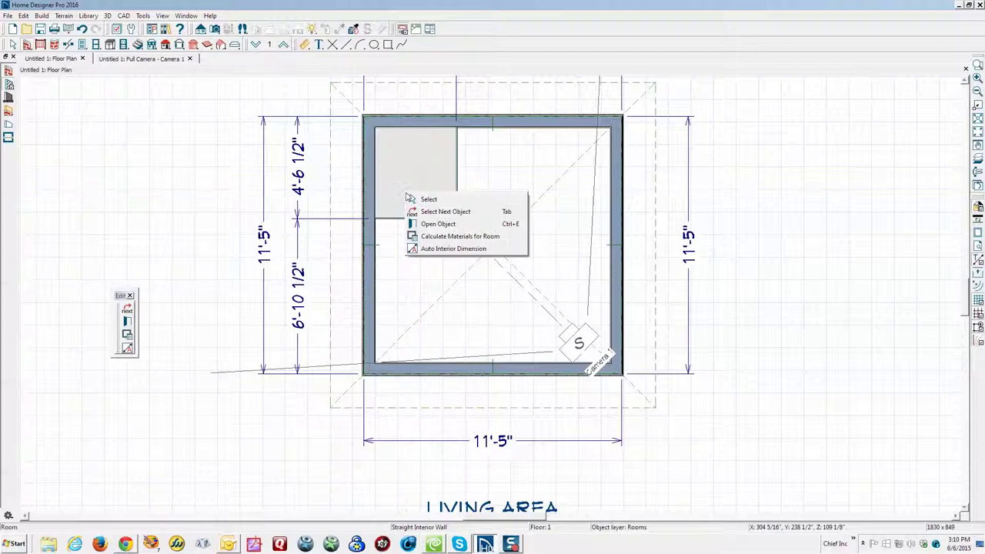
click(432, 224)
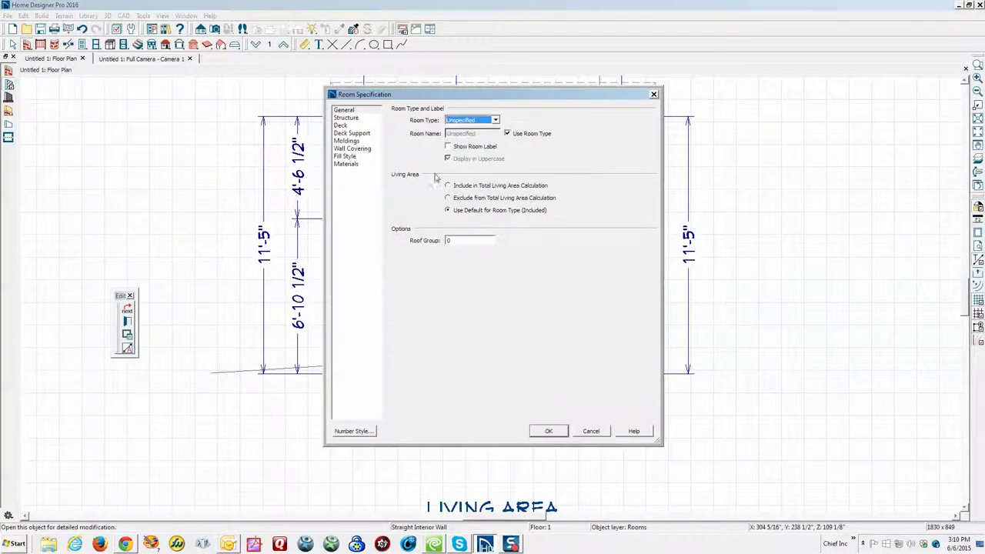
click(346, 118)
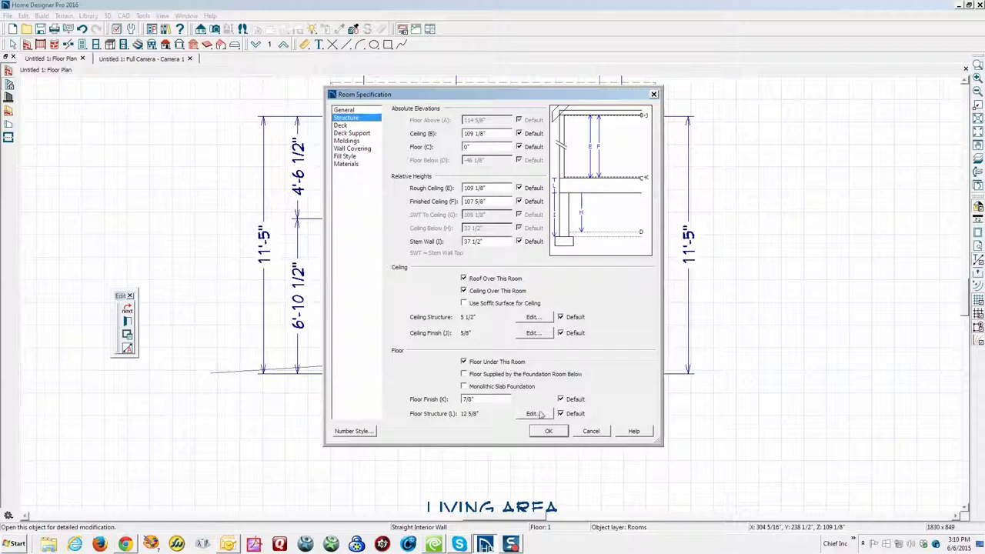
click(348, 164)
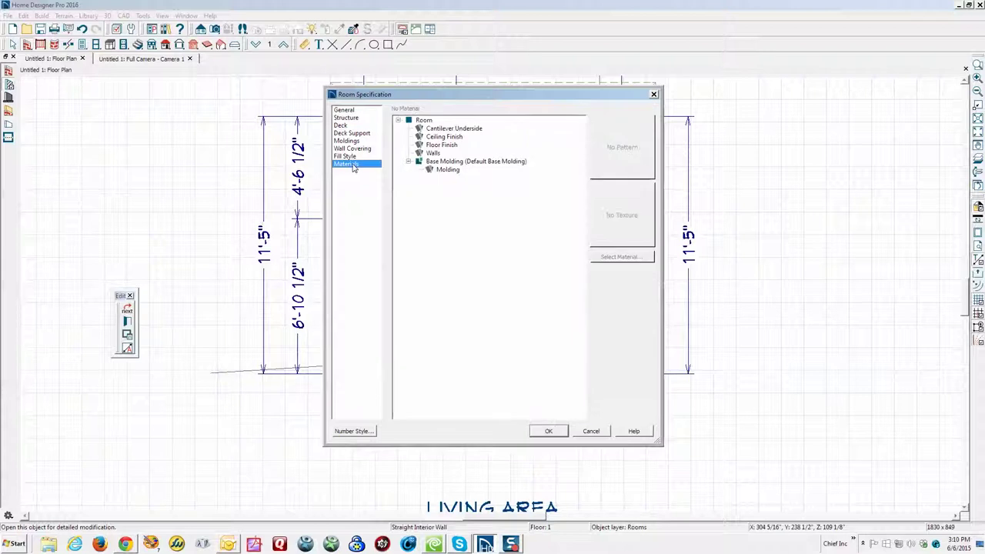
click(441, 145)
click(607, 258)
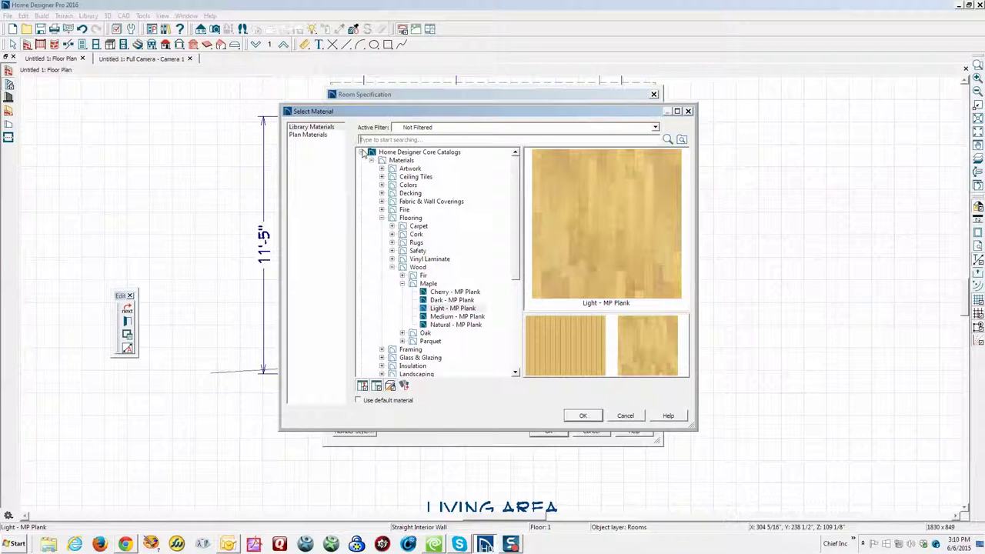
Step: Assign the Blush Tile marble from the library's stone tiles as the shower room's floor finish
click(317, 128)
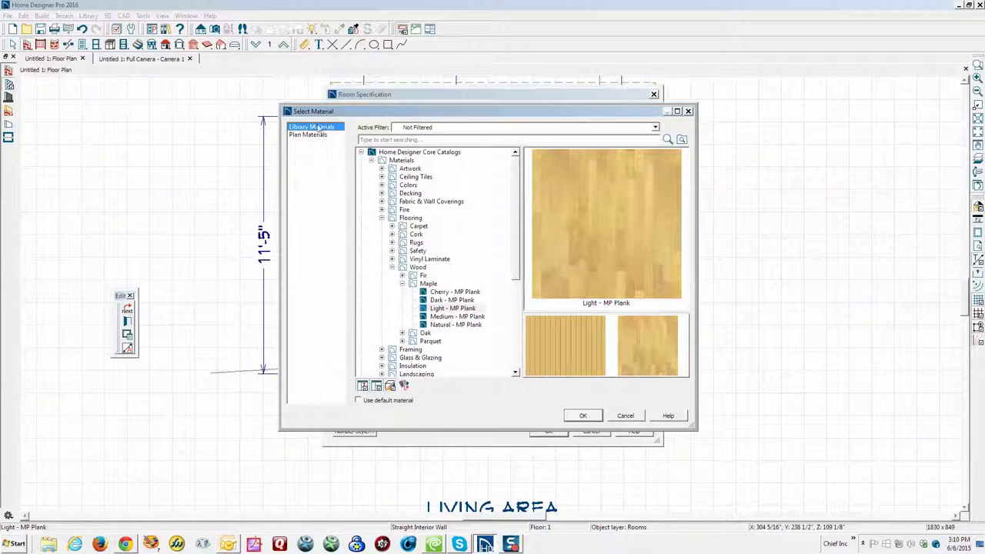
click(381, 220)
click(381, 219)
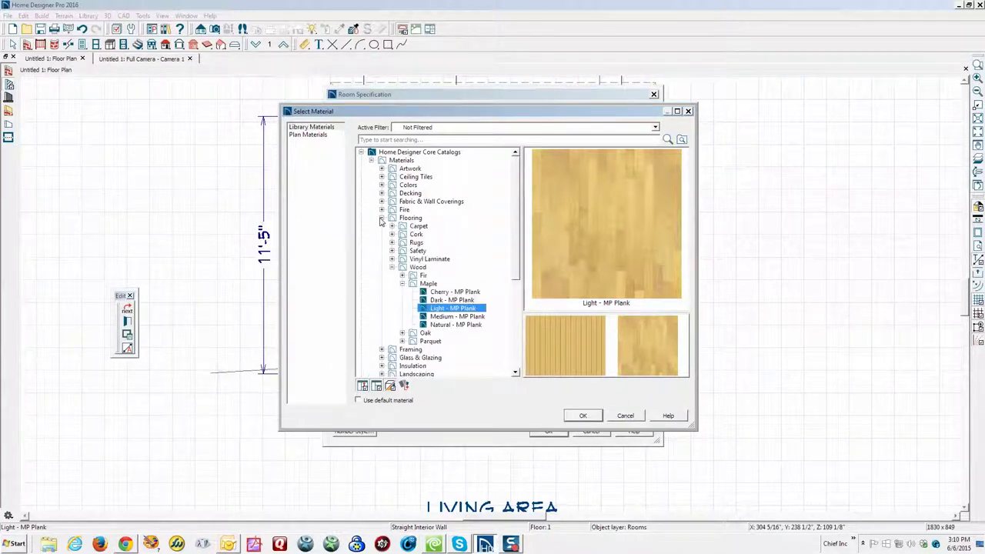
click(381, 219)
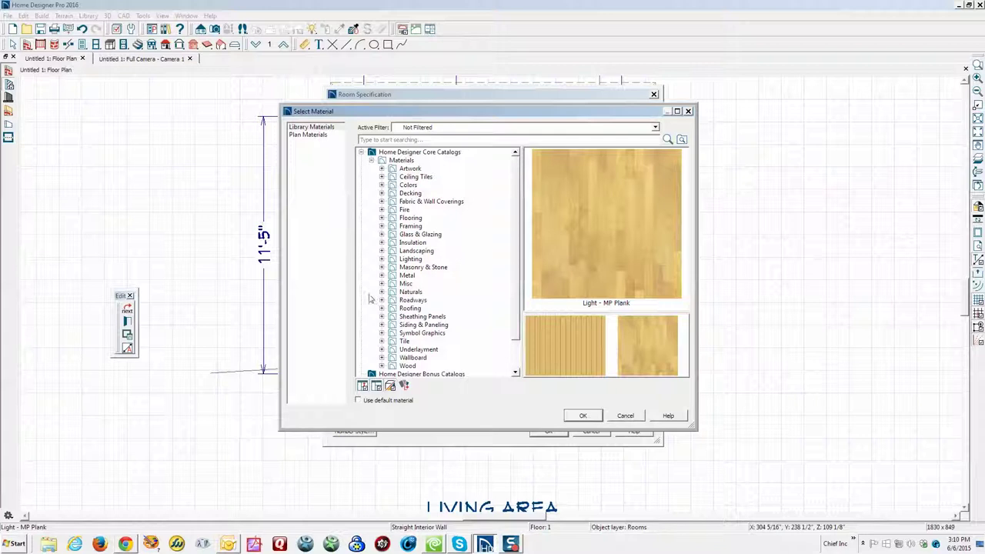
click(382, 341)
scroll(408, 331, down, 2)
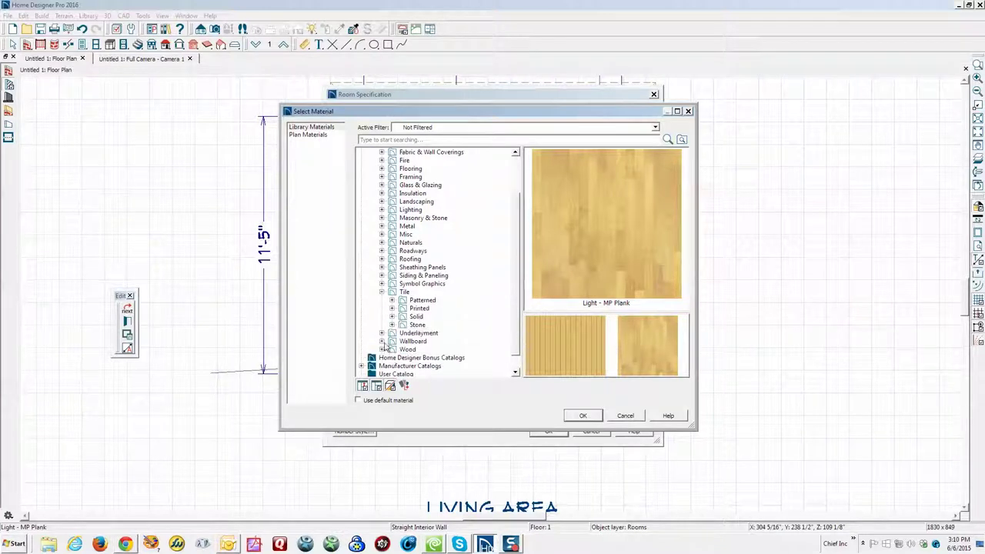
click(415, 325)
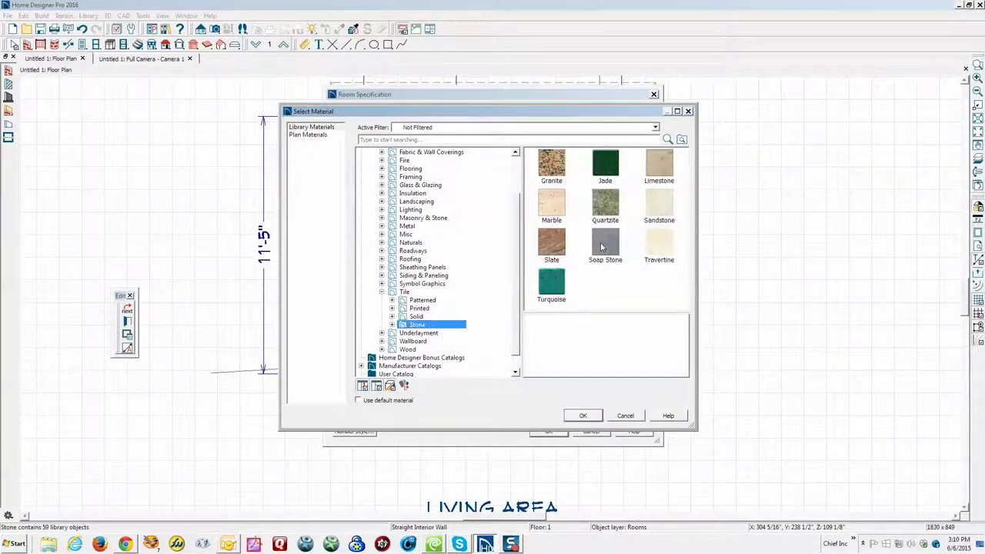
double_click(564, 216)
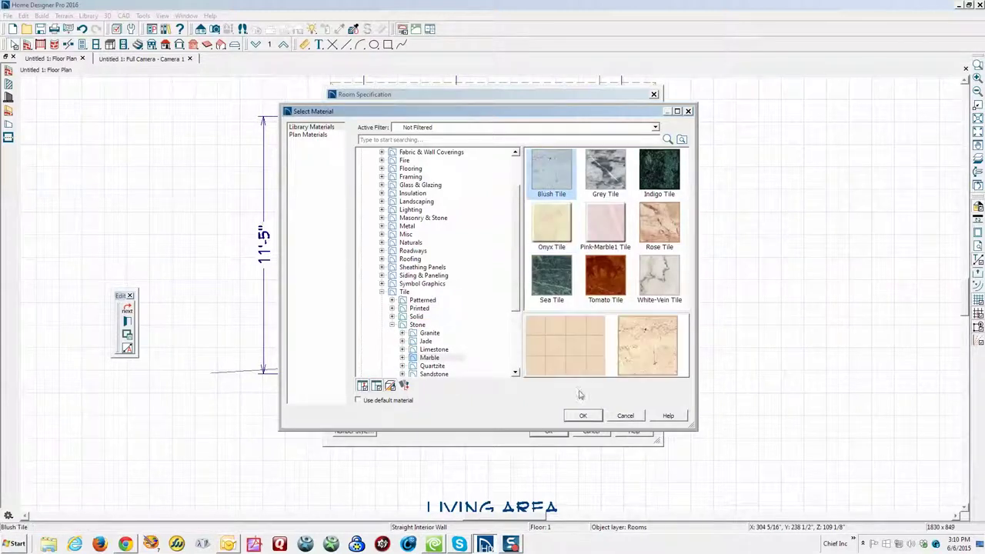
click(584, 416)
click(560, 435)
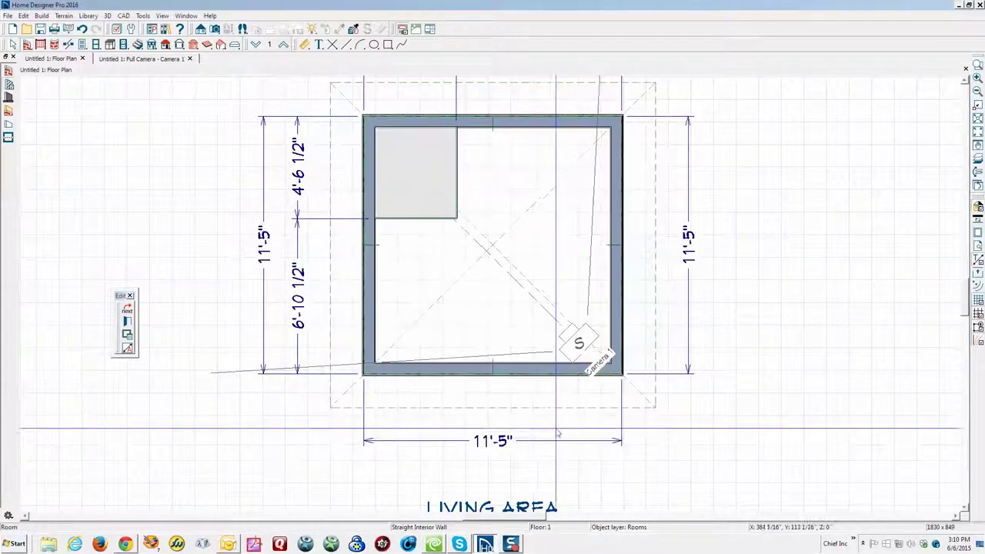
Step: Inspect the tiled shower in the camera view, and open the material selection for the main room's walls
key(ctrl+Tab)
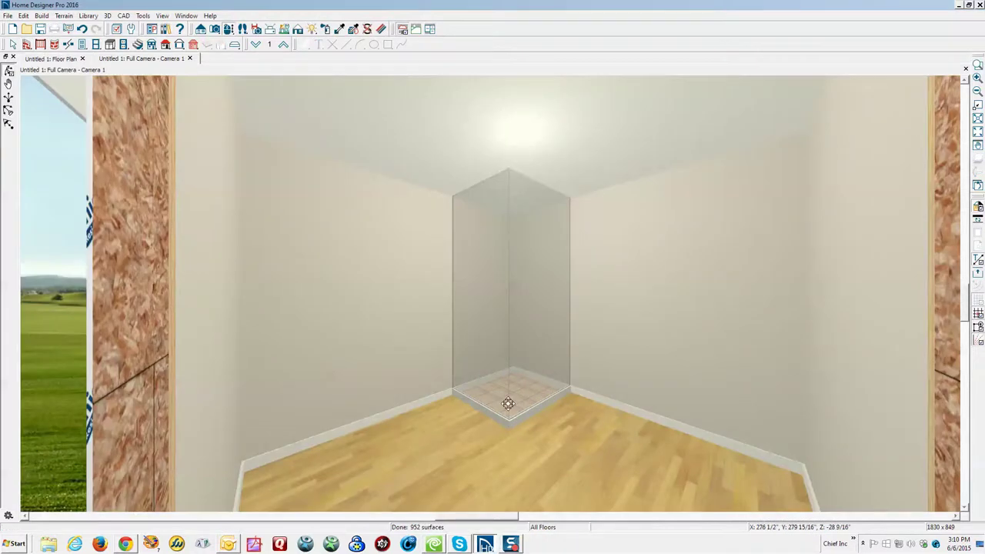
scroll(507, 402, up, 5)
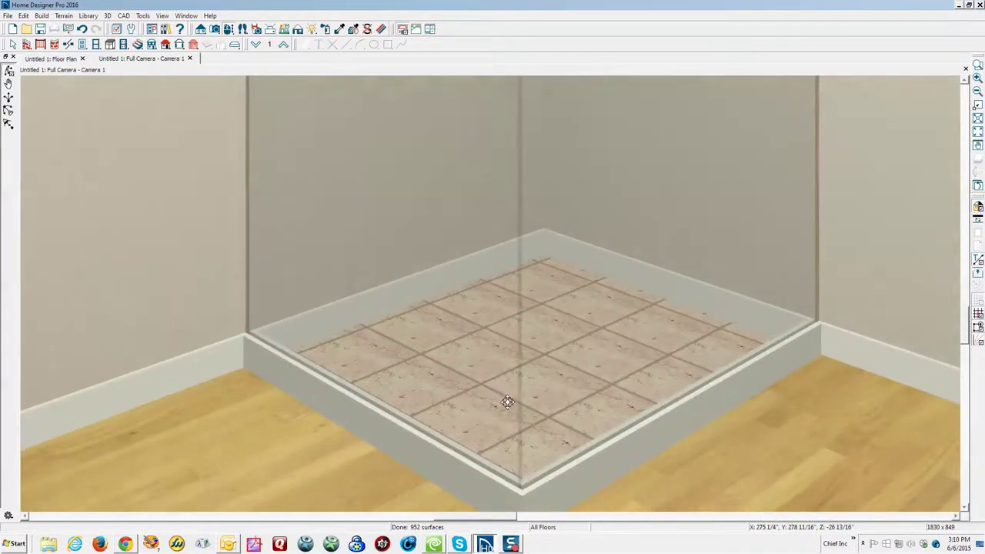
scroll(508, 402, down, 6)
scroll(504, 399, up, 3)
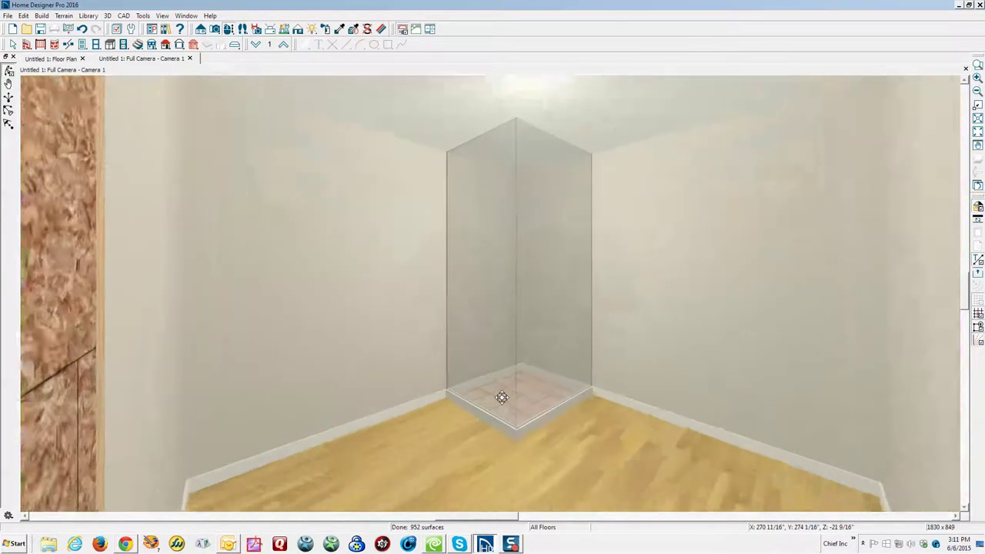
scroll(501, 398, up, 1)
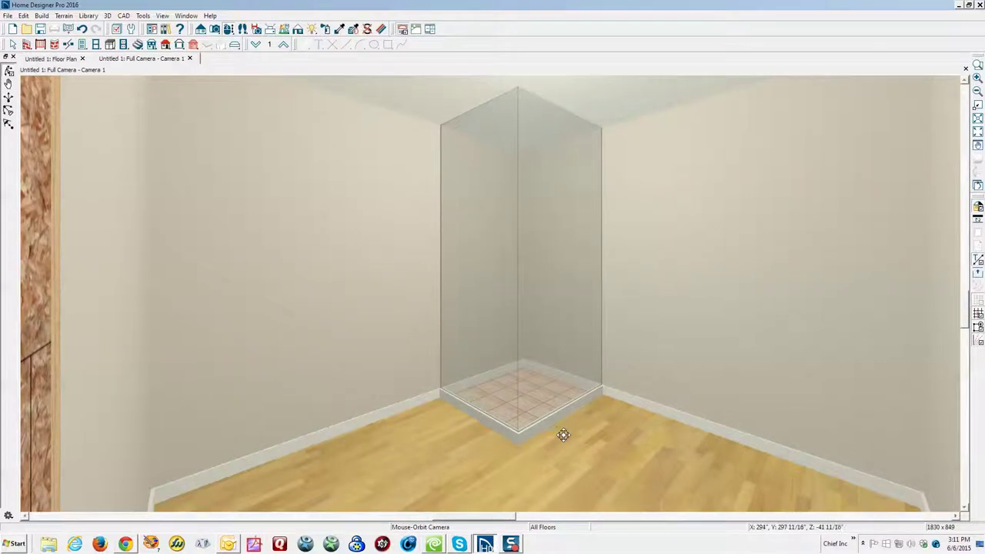
right_click(565, 438)
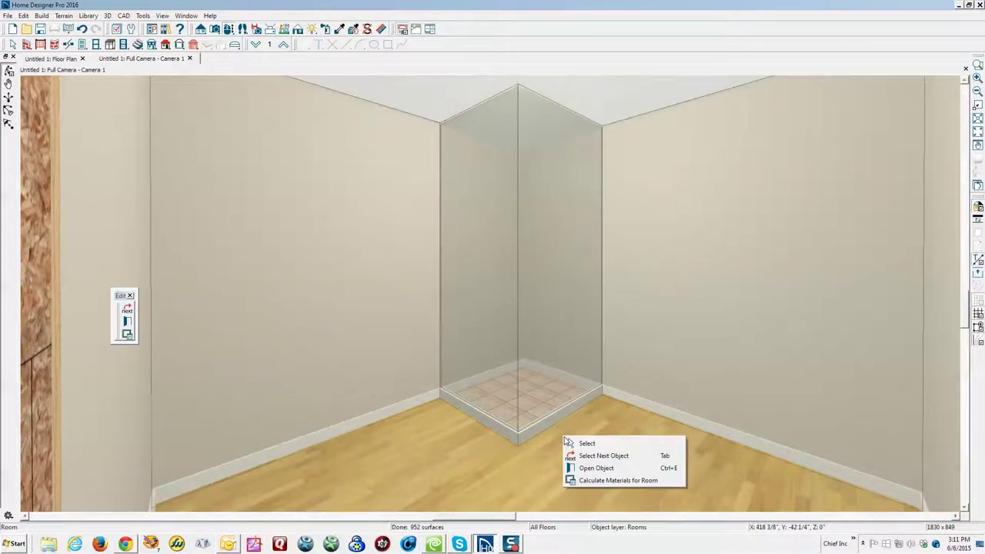
click(606, 469)
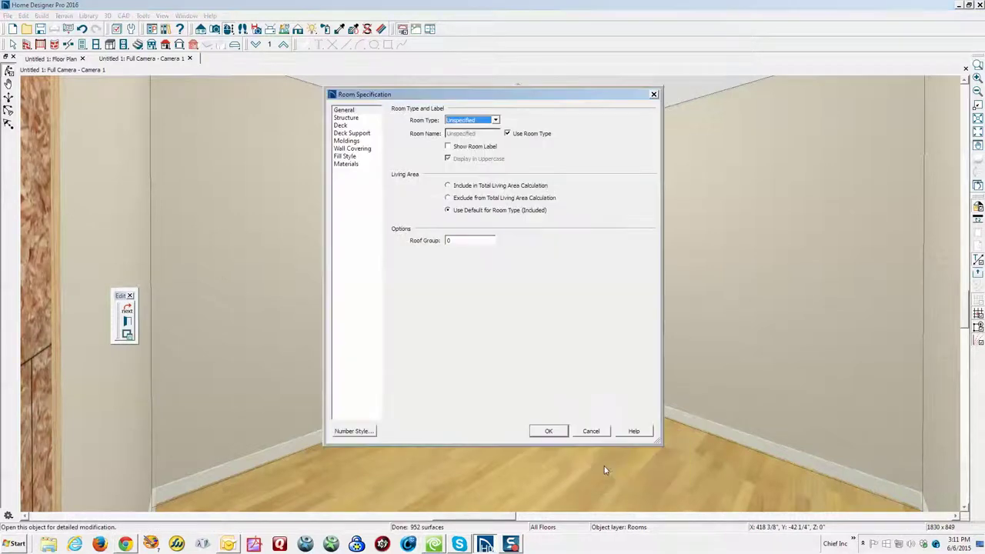
click(351, 149)
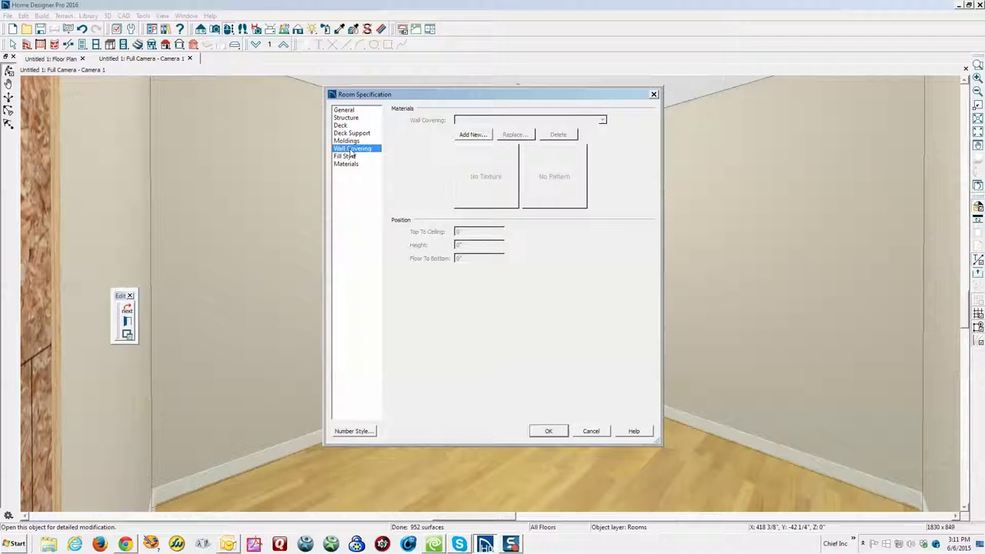
click(344, 164)
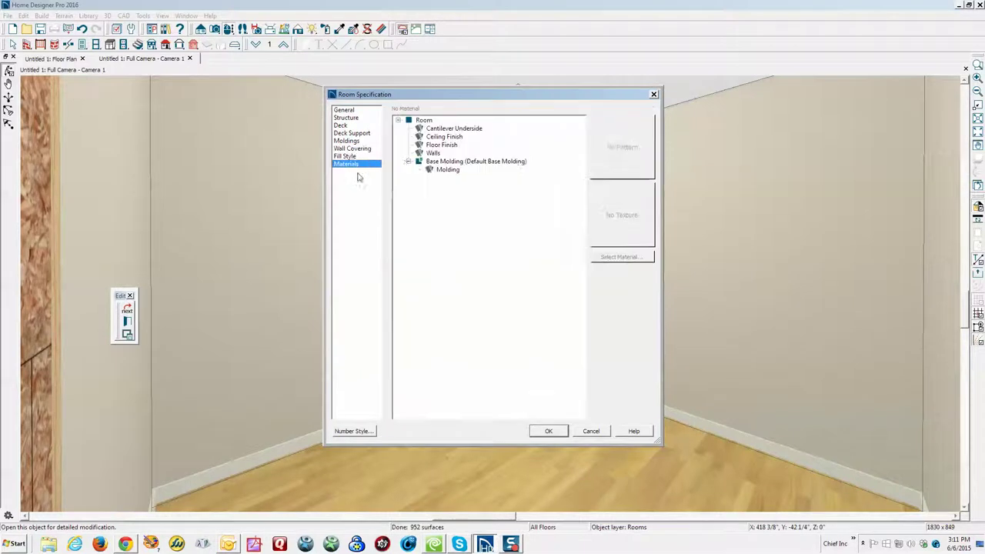
click(444, 153)
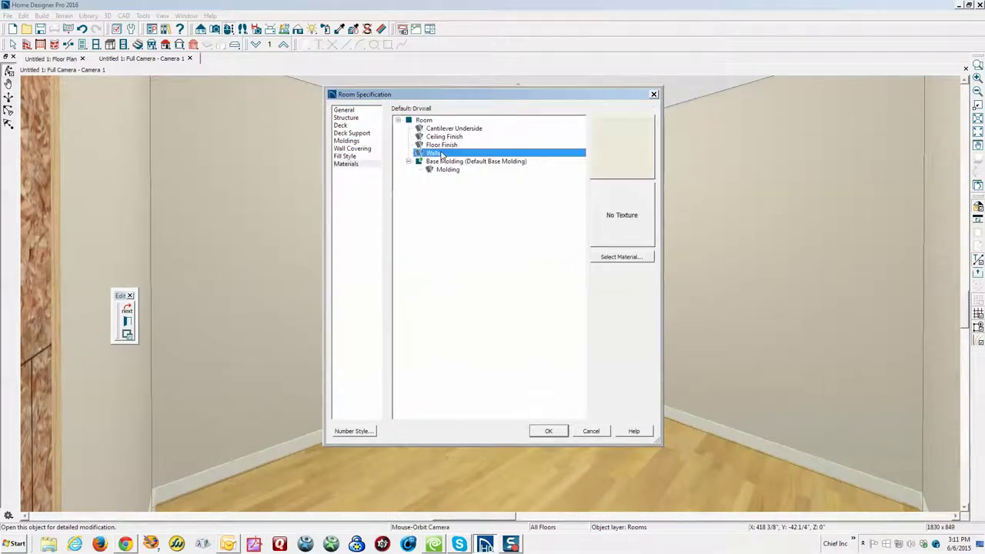
click(610, 257)
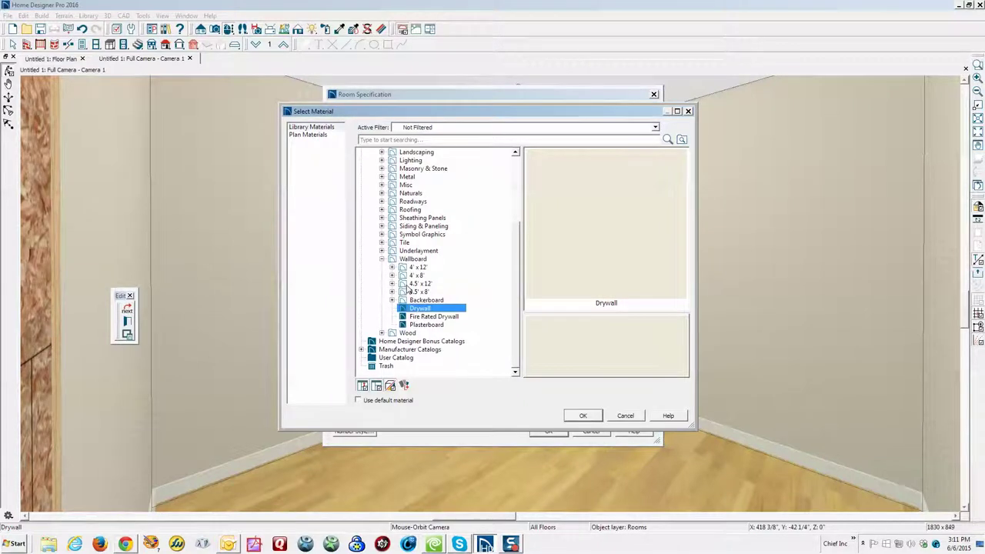
Step: Try to assign Color - Black from the library's generic grey colors as the main room's wall material
scroll(409, 291, up, 3)
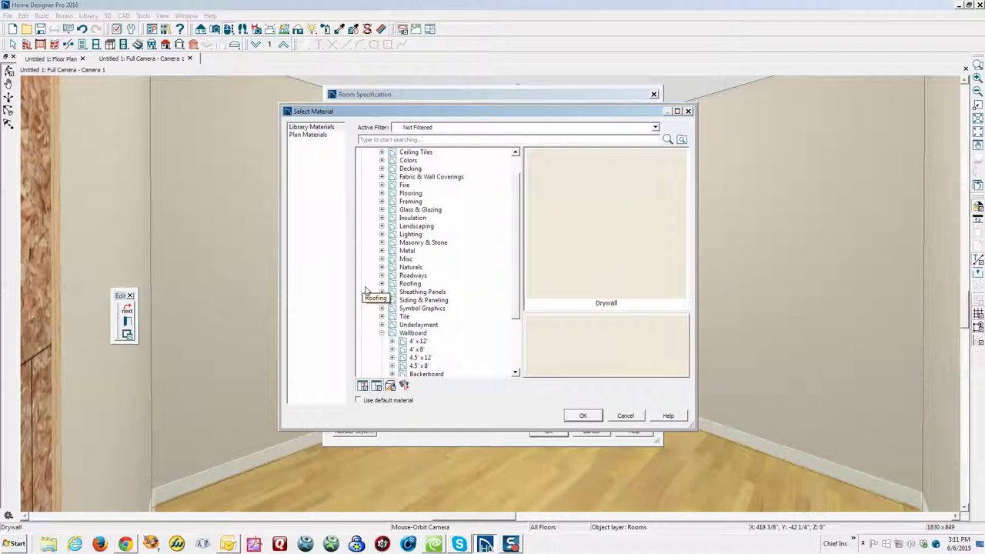
click(382, 160)
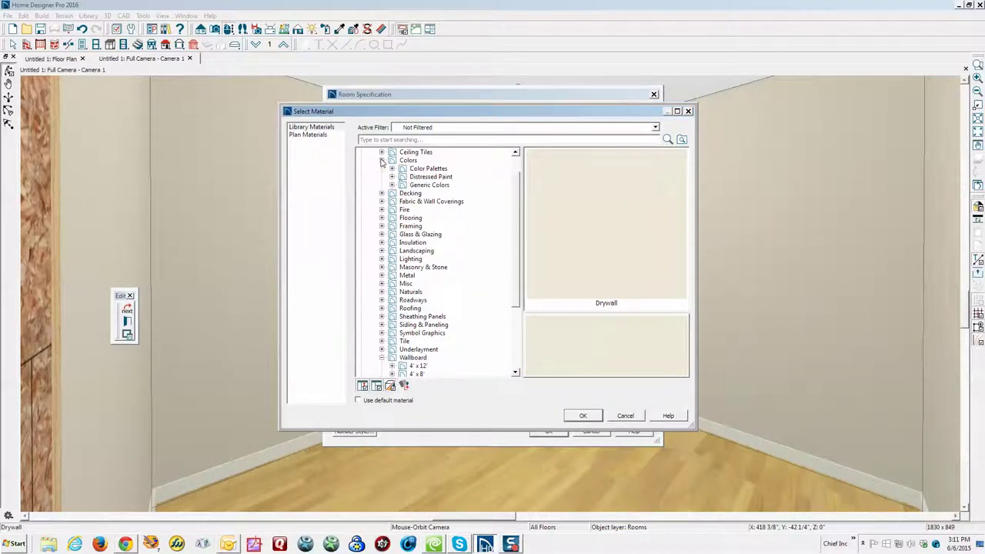
click(428, 185)
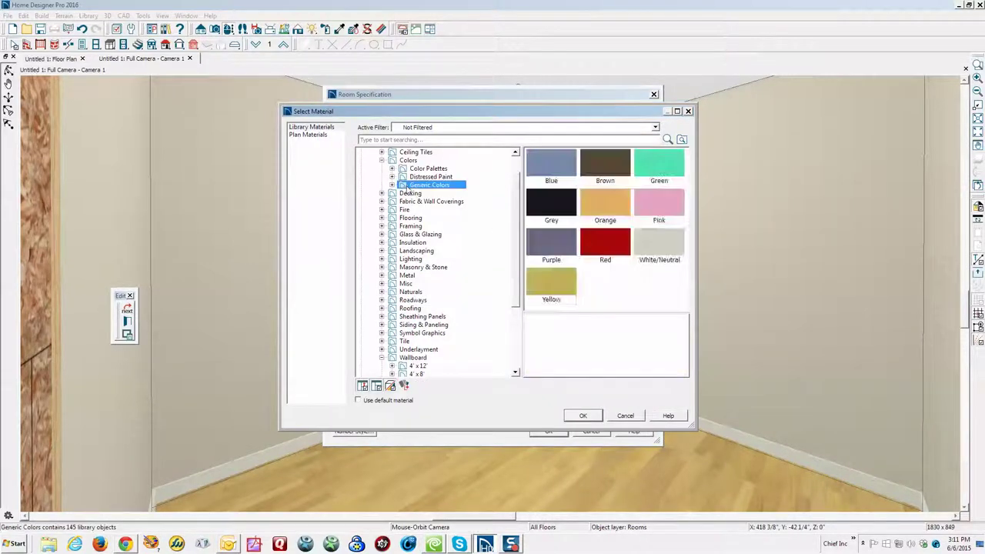
double_click(542, 211)
click(545, 169)
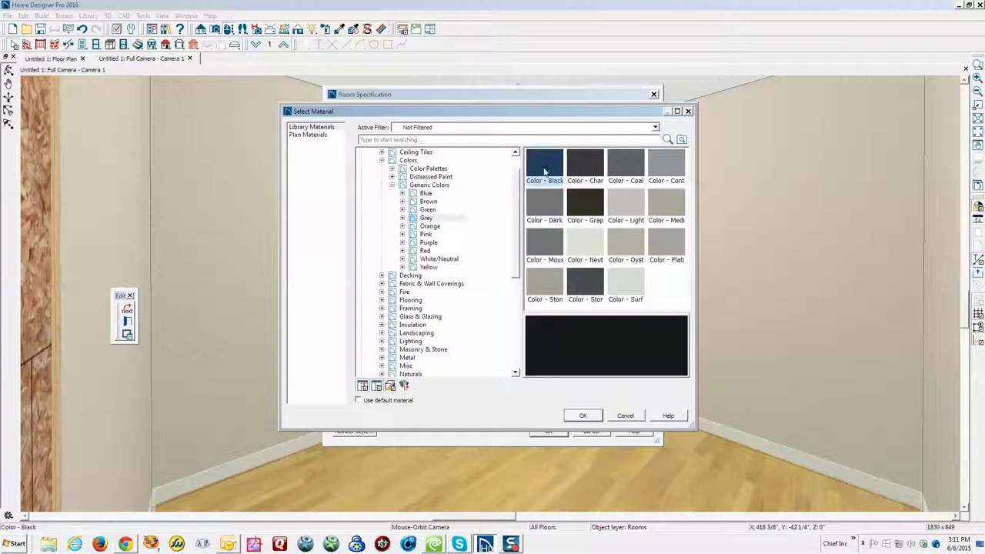
click(589, 414)
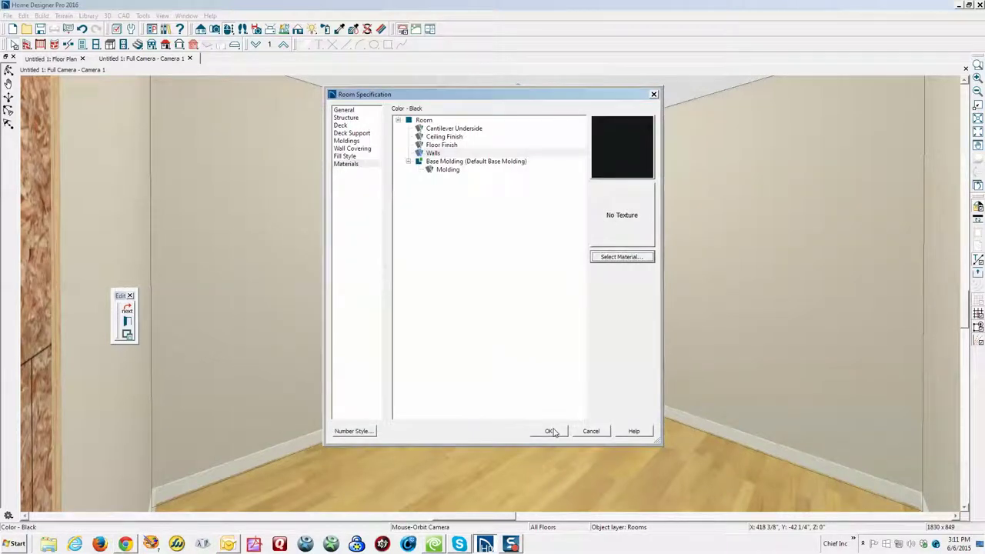
click(550, 432)
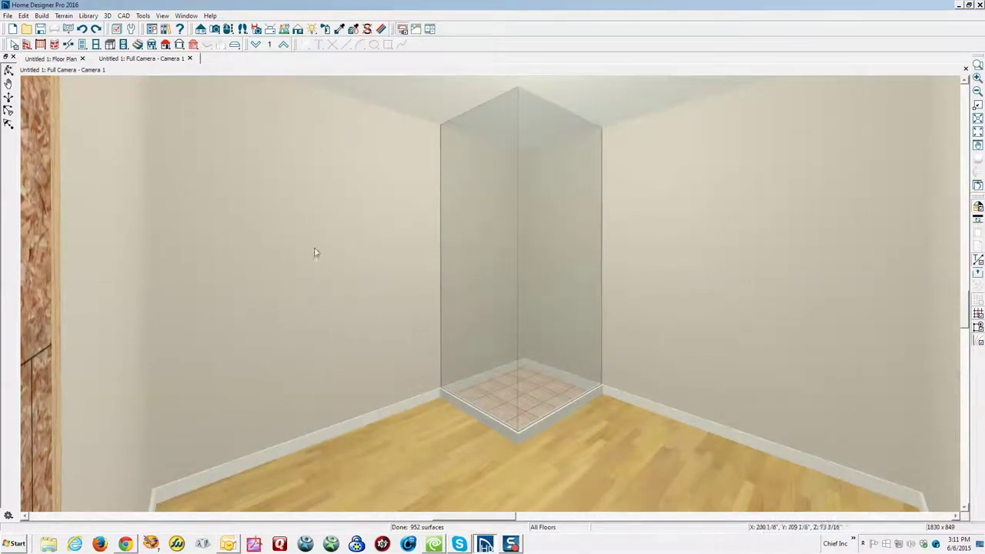
Step: Check the north wall's extent in the camera view, and in the floor plan break the outer walls where the glass walls meet them
click(732, 301)
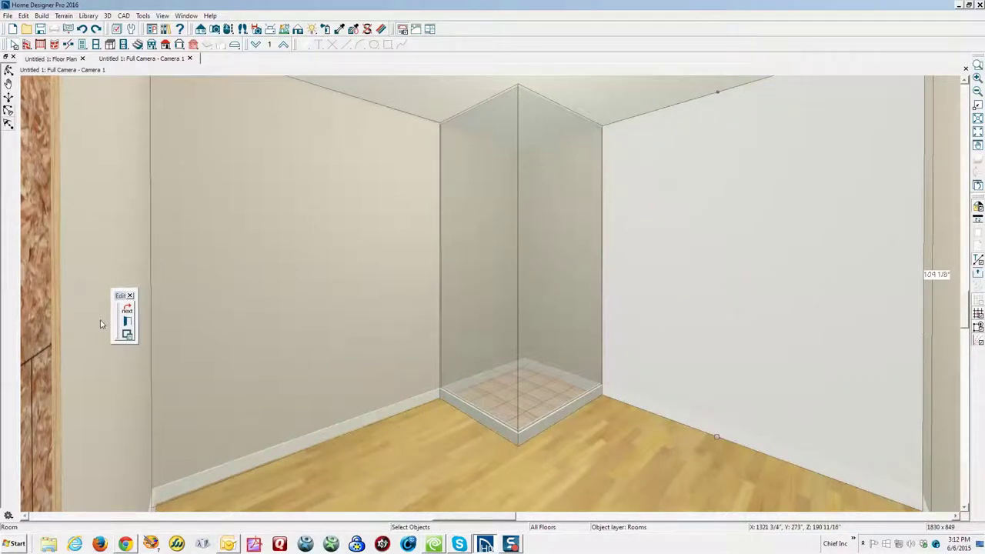
key(Tab)
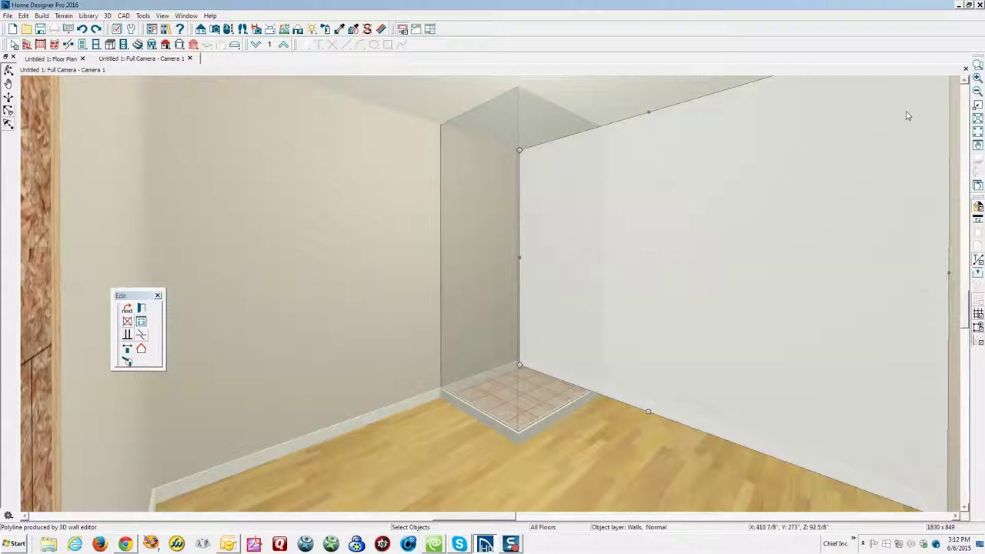
key(Escape)
key(ctrl+Tab)
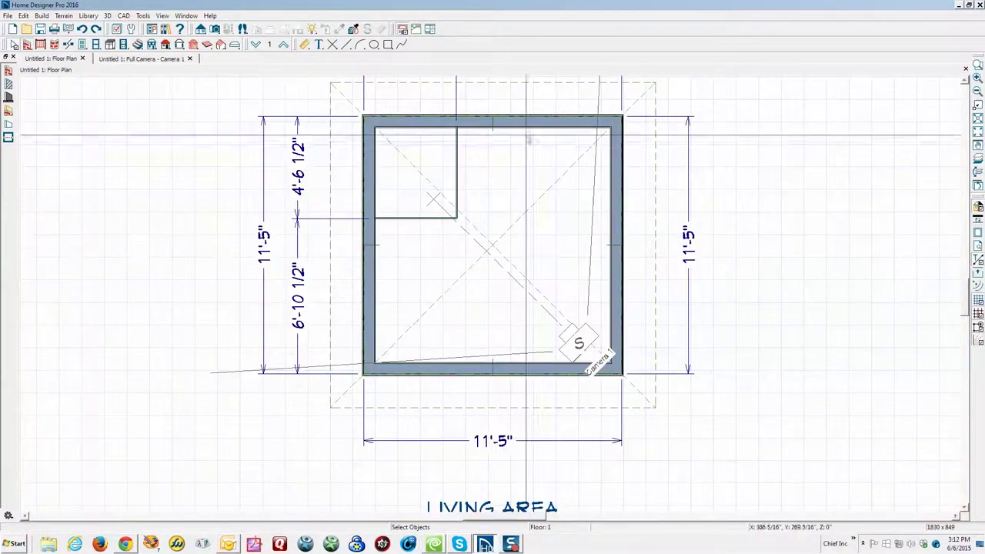
click(27, 44)
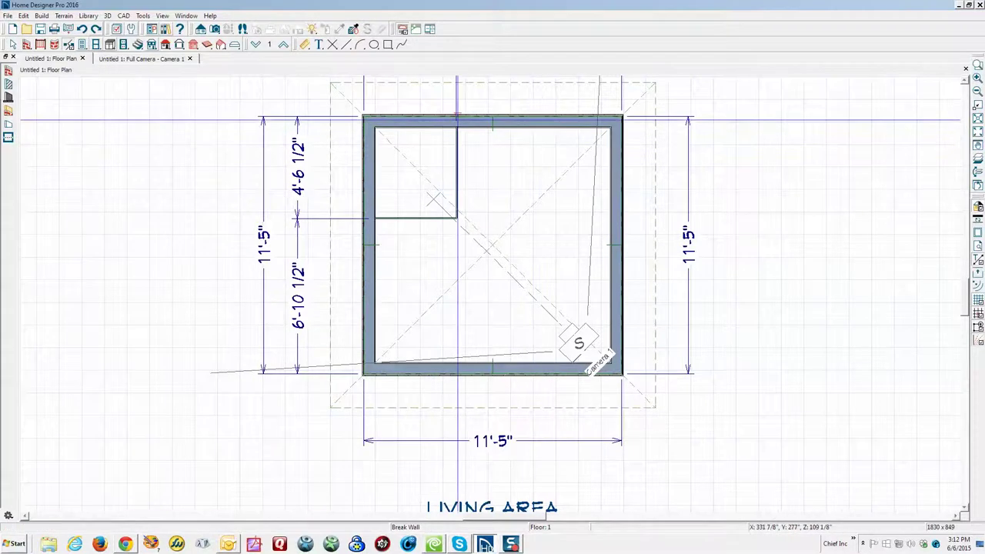
click(458, 119)
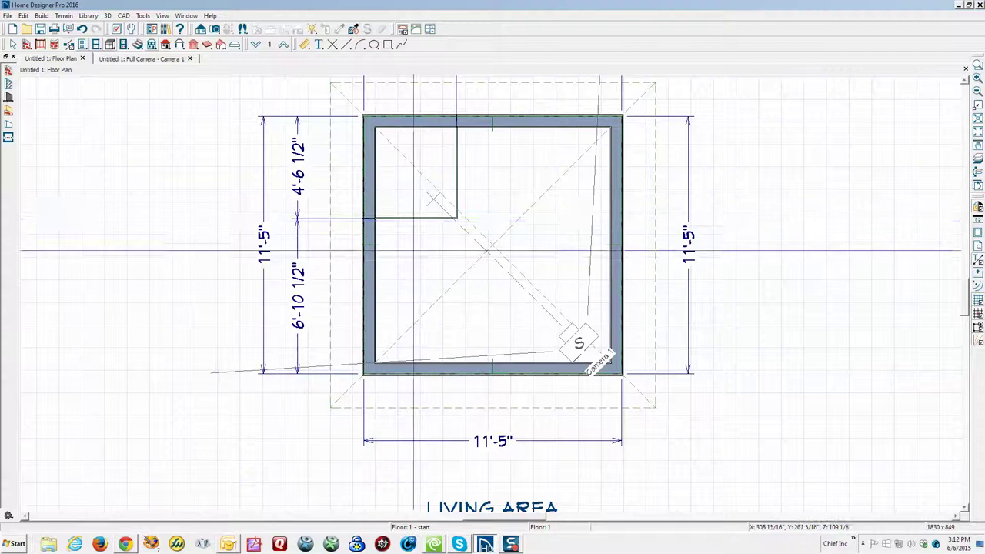
Step: Select the four outer wall segments outside the shower and bring up the material selection for their interior wall surface
click(539, 120)
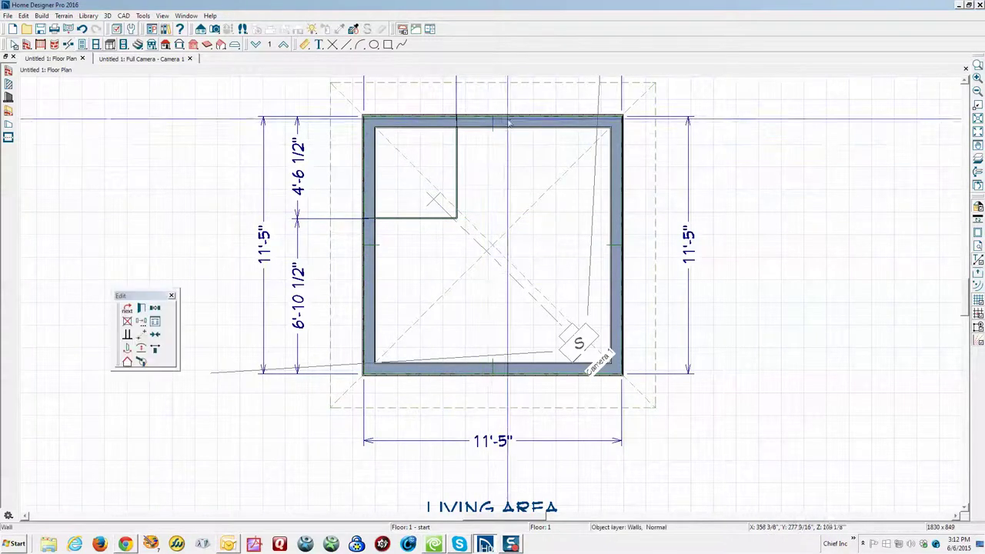
shift+click(621, 226)
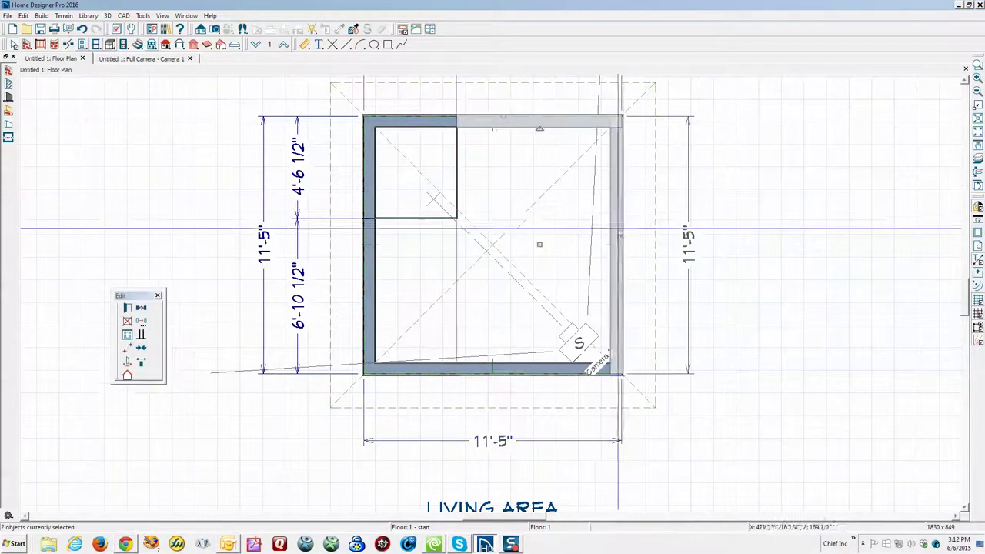
shift+click(505, 376)
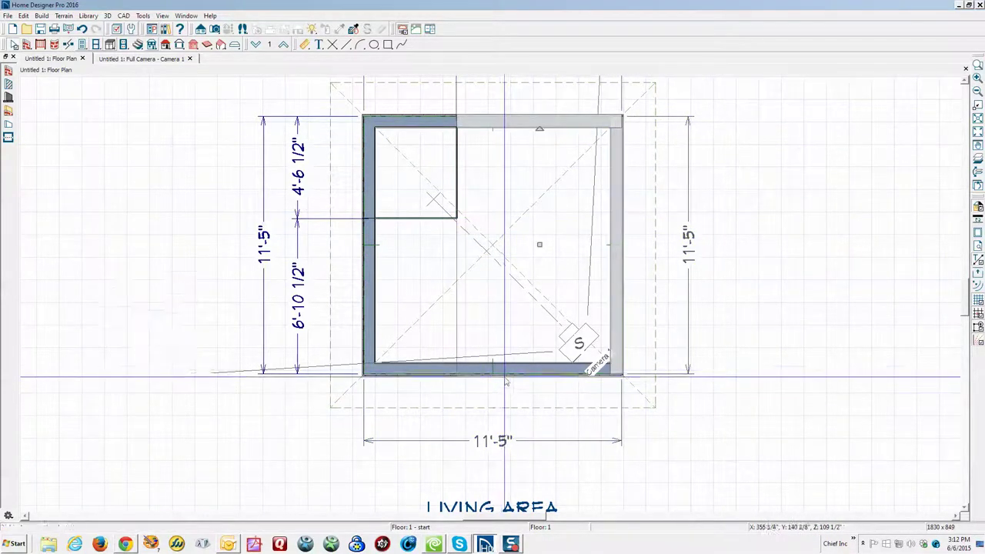
shift+click(370, 306)
click(127, 309)
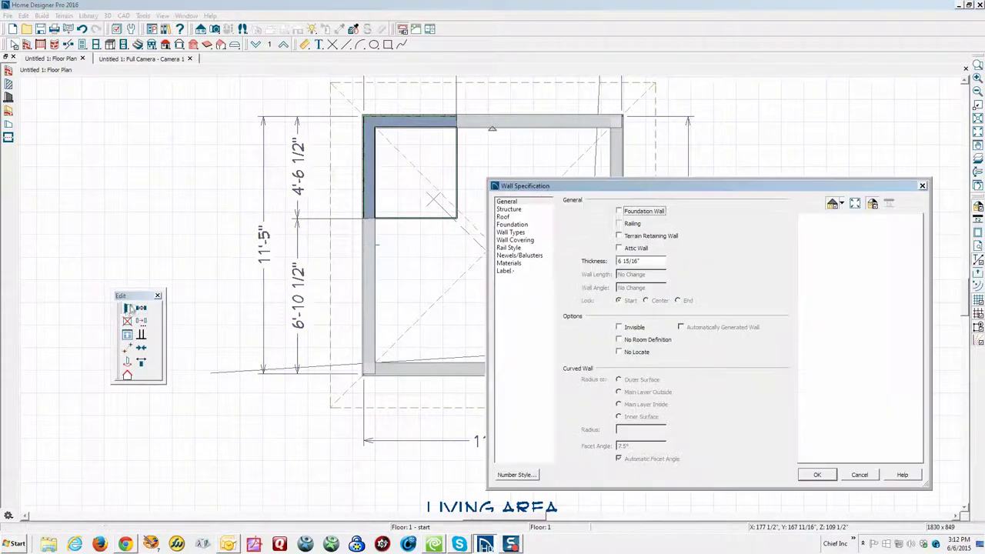
click(505, 271)
click(509, 263)
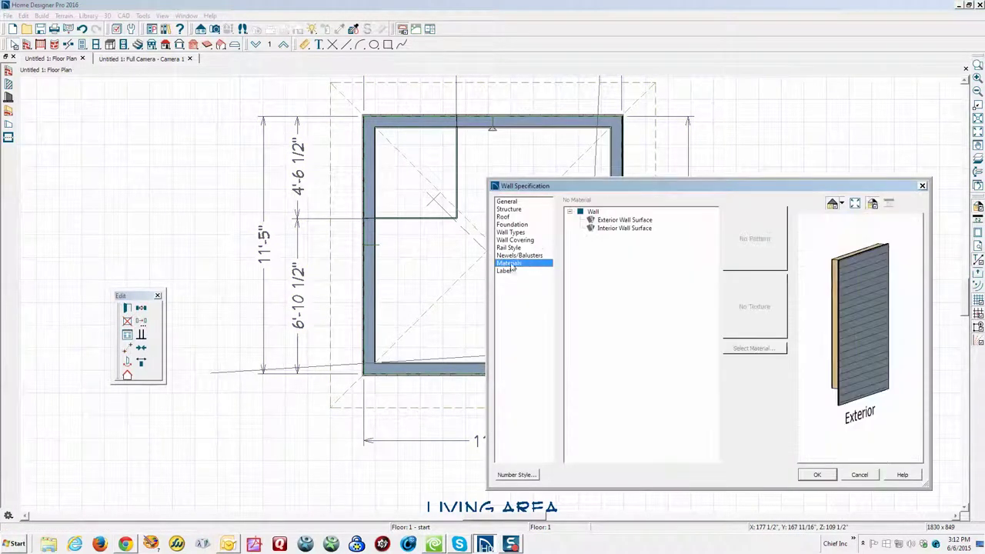
click(604, 221)
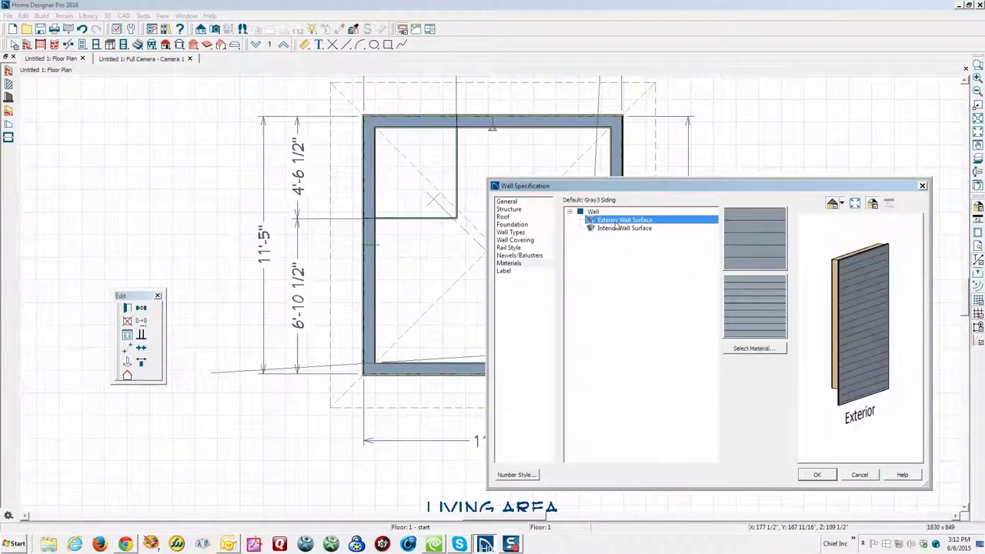
click(616, 229)
click(755, 348)
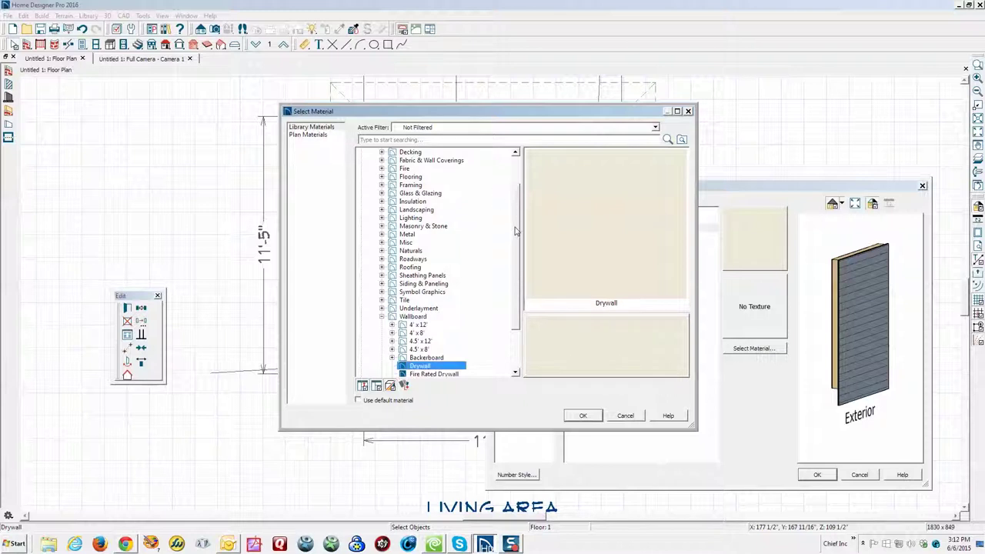
Step: Assign Color - Black from the generic grey colors to the selected walls' interior surface, and check the result in the camera view
scroll(516, 231, up, 2)
click(383, 186)
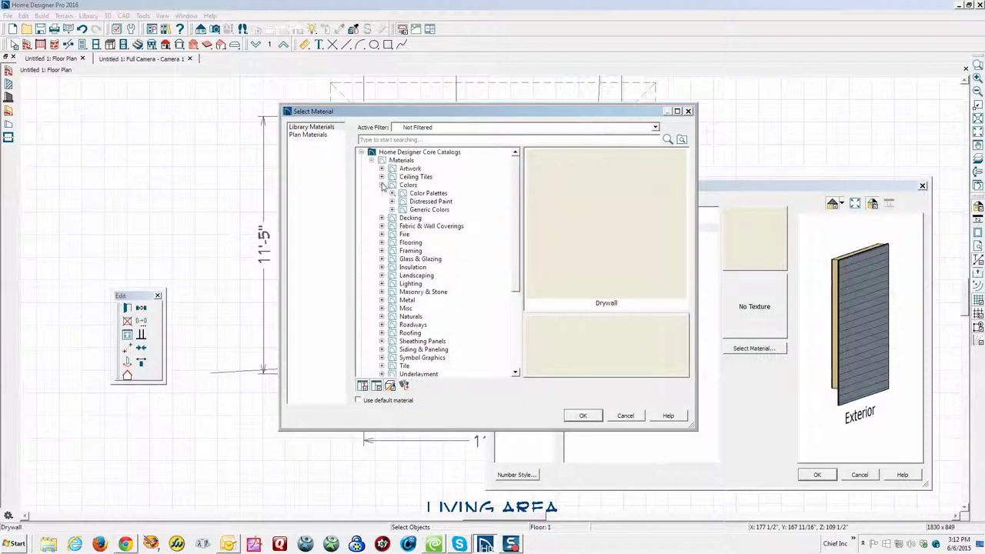
click(393, 209)
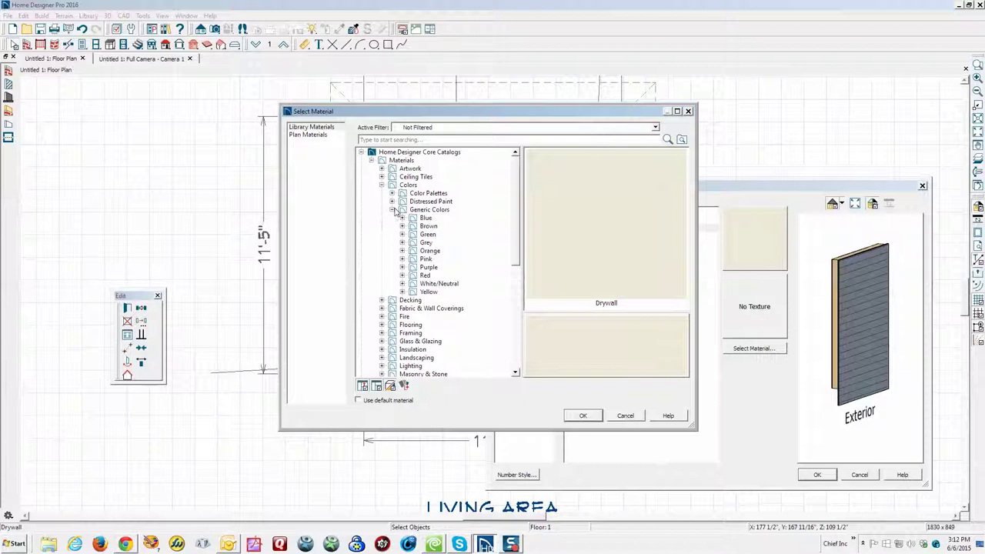
click(423, 243)
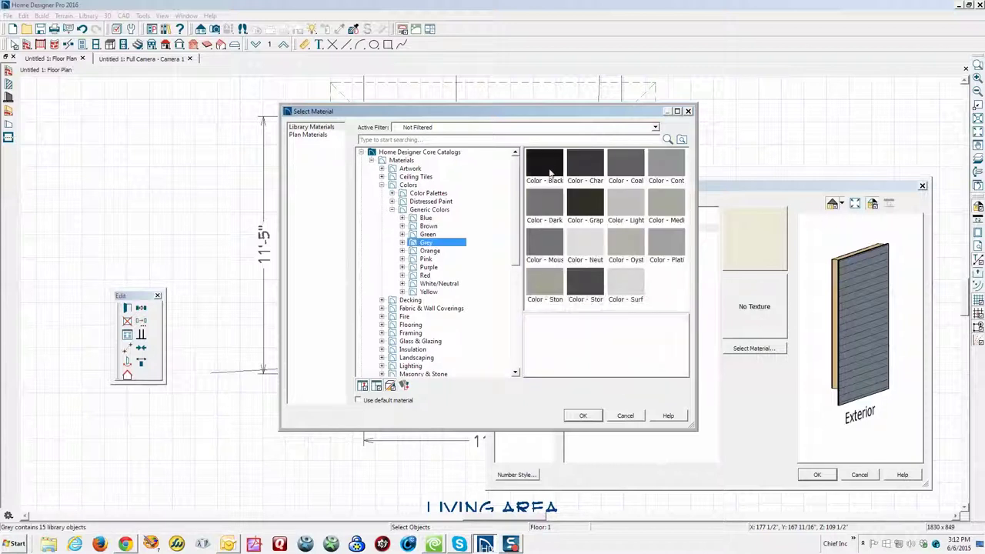
click(551, 173)
click(583, 415)
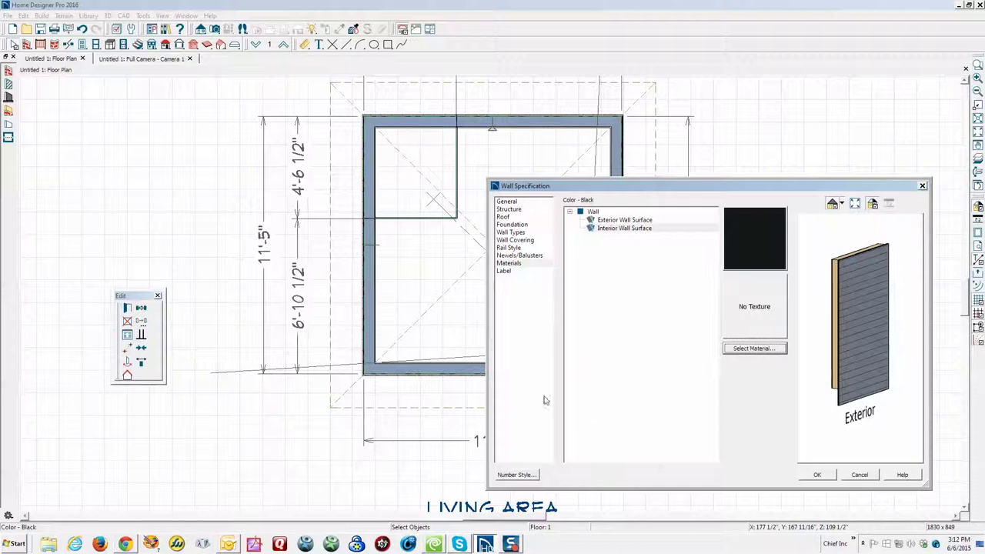
click(817, 475)
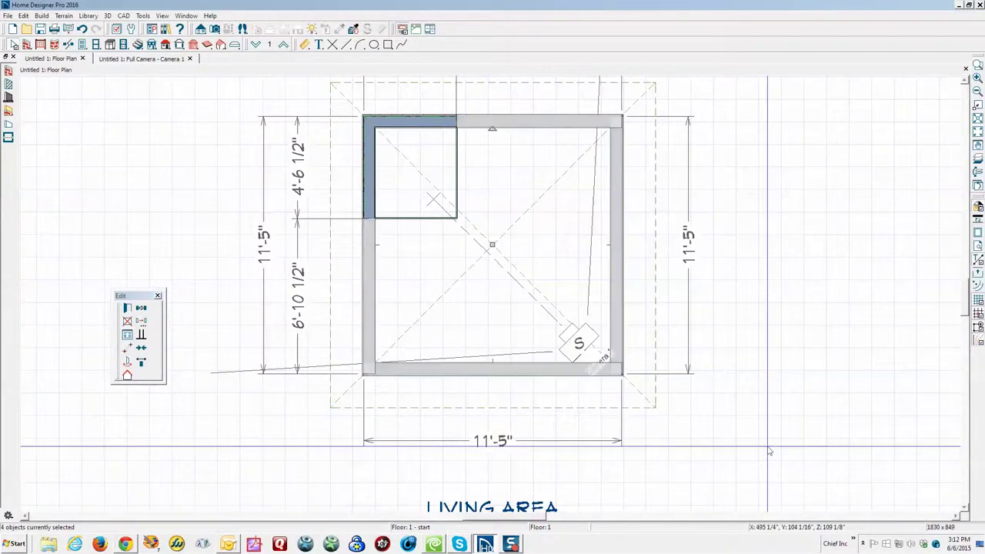
key(ctrl+Tab)
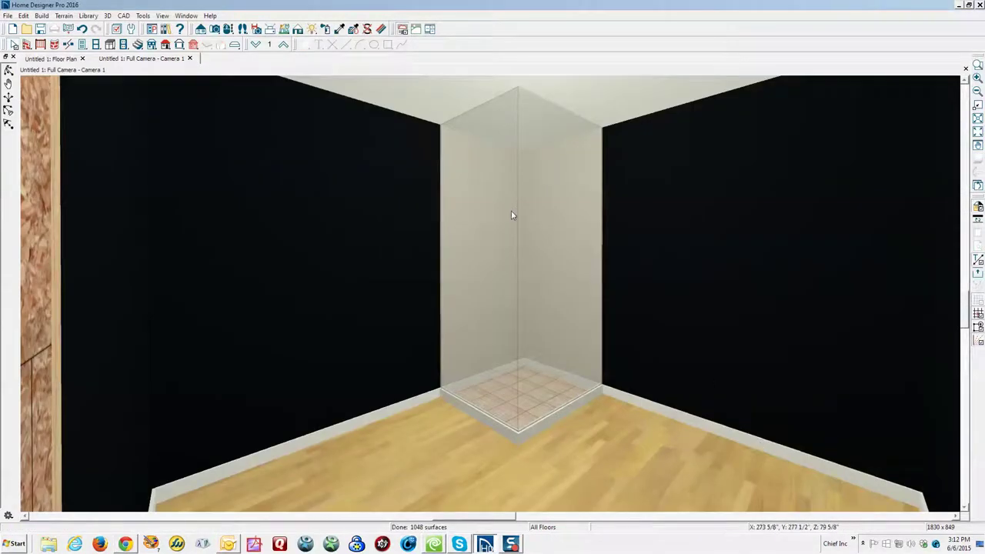
Step: In the floor plan, select the two outer wall segments enclosing the shower and bring up the material selection for their interior surface
key(ctrl+Tab)
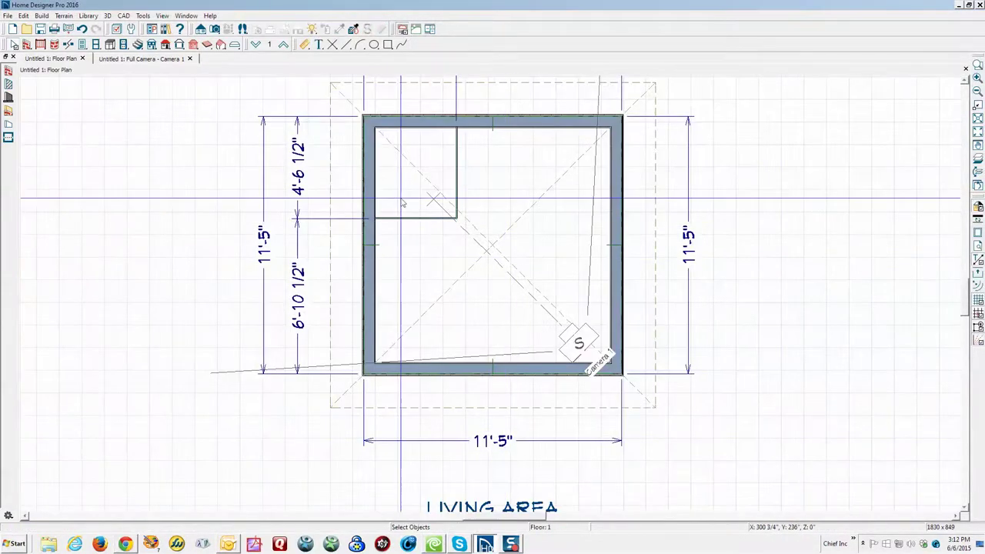
click(377, 195)
click(408, 122)
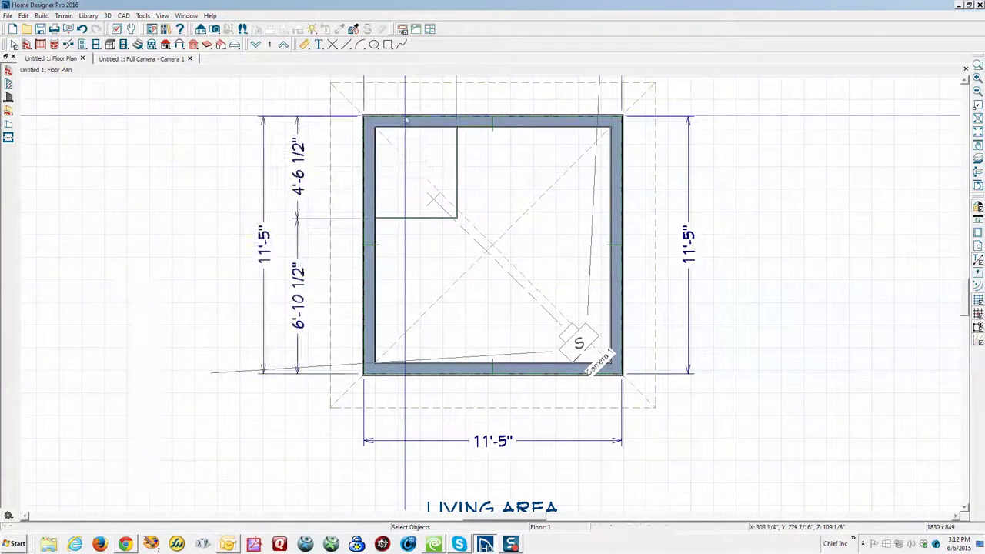
click(68, 44)
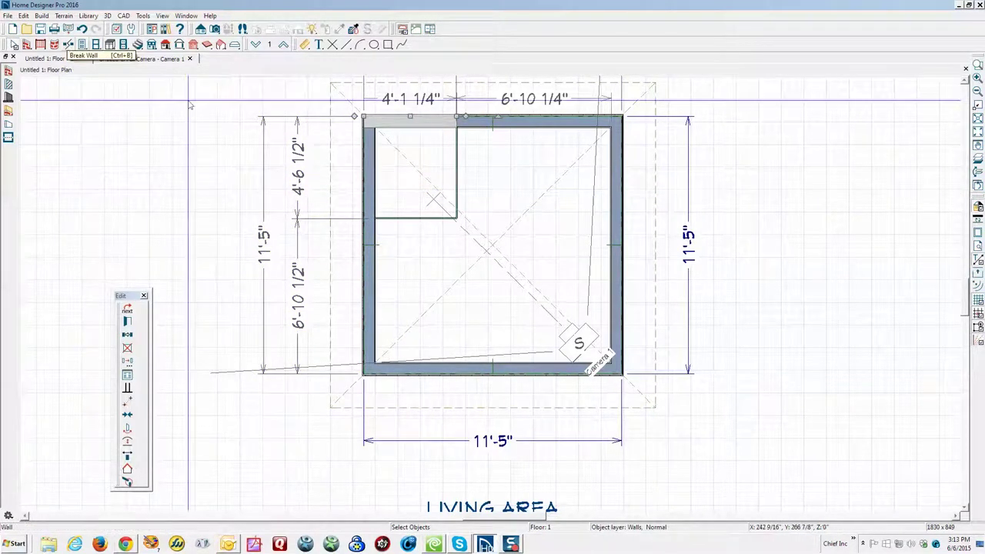
click(370, 169)
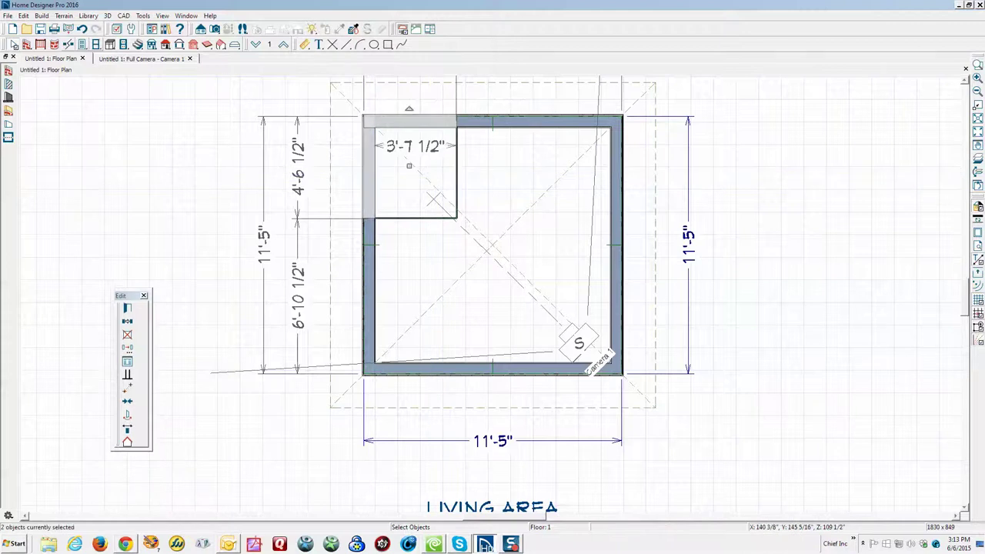
click(128, 311)
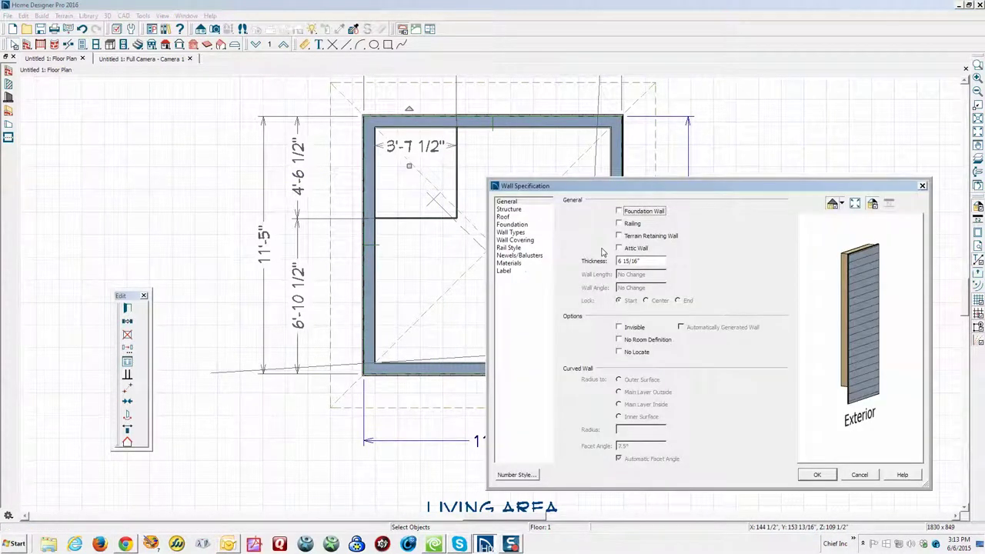
click(509, 263)
click(608, 229)
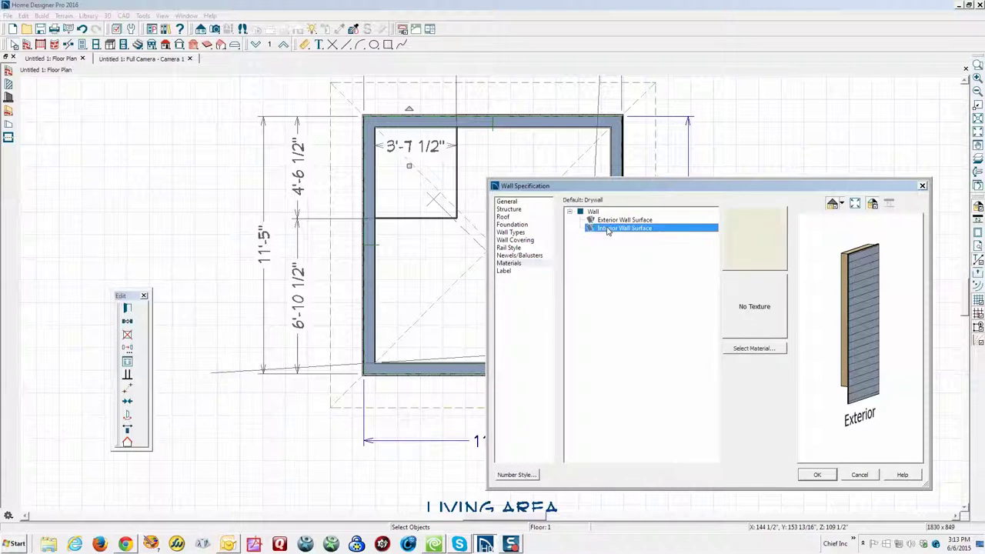
click(744, 349)
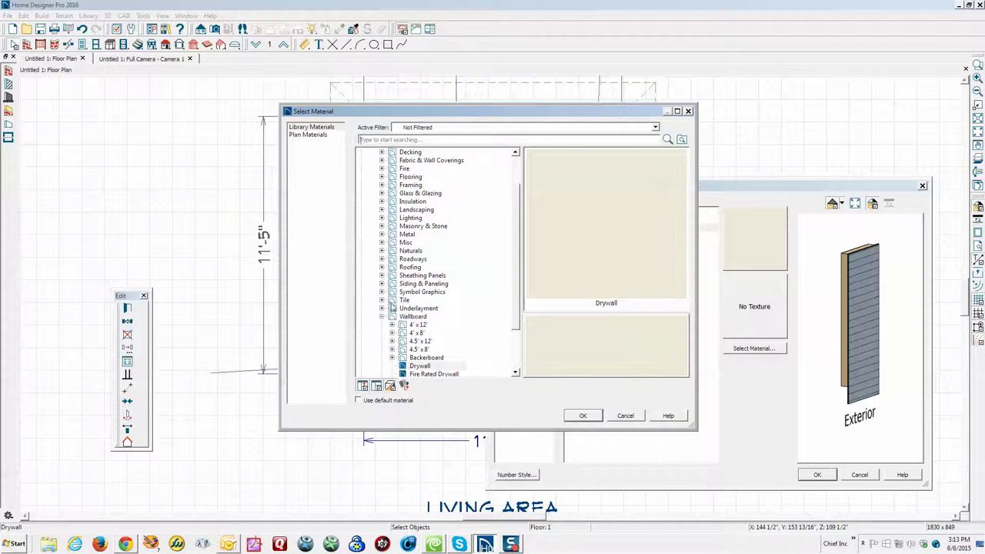
Step: Assign the Cream Tile travertine from the library's stone tiles to the interior surface of the shower's two outer walls
click(382, 301)
click(414, 332)
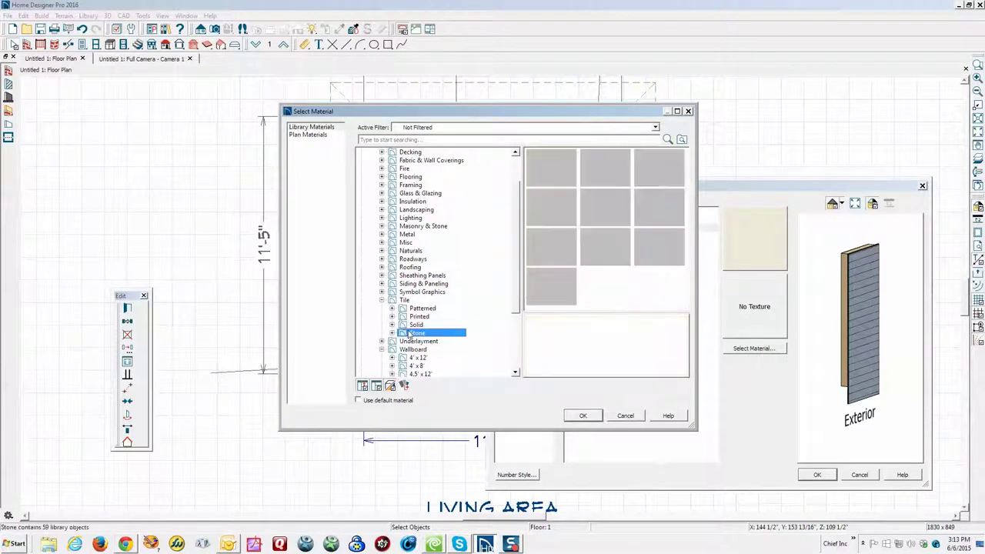
double_click(659, 244)
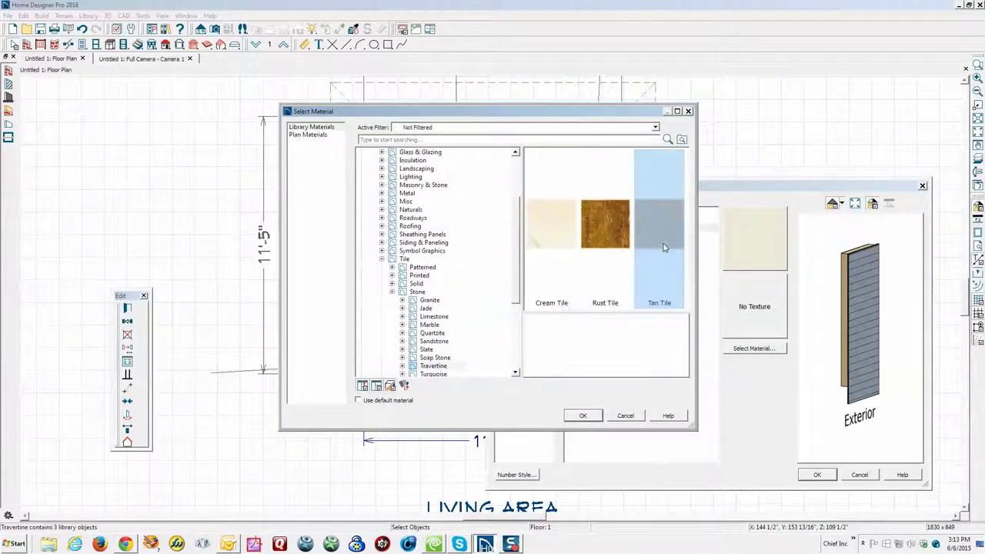
click(589, 417)
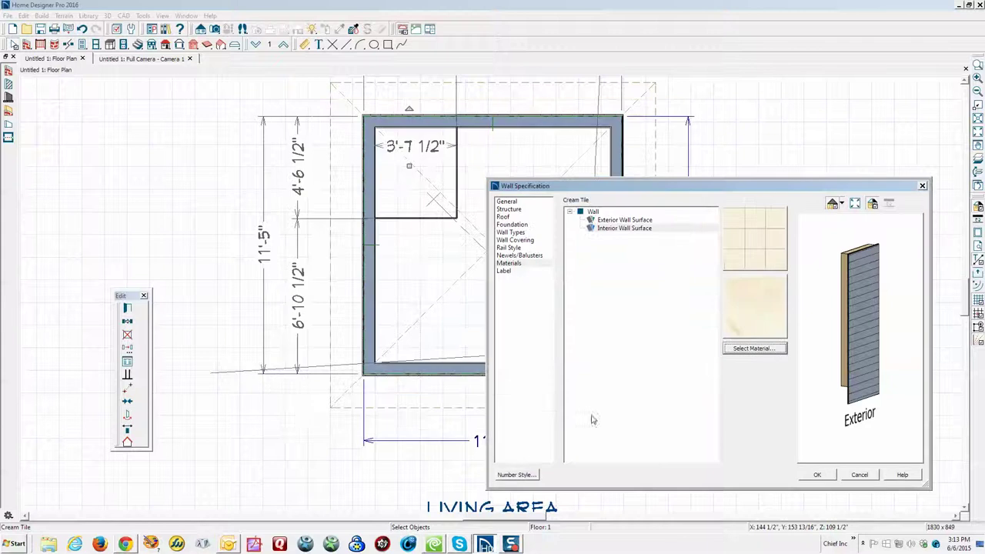
click(819, 475)
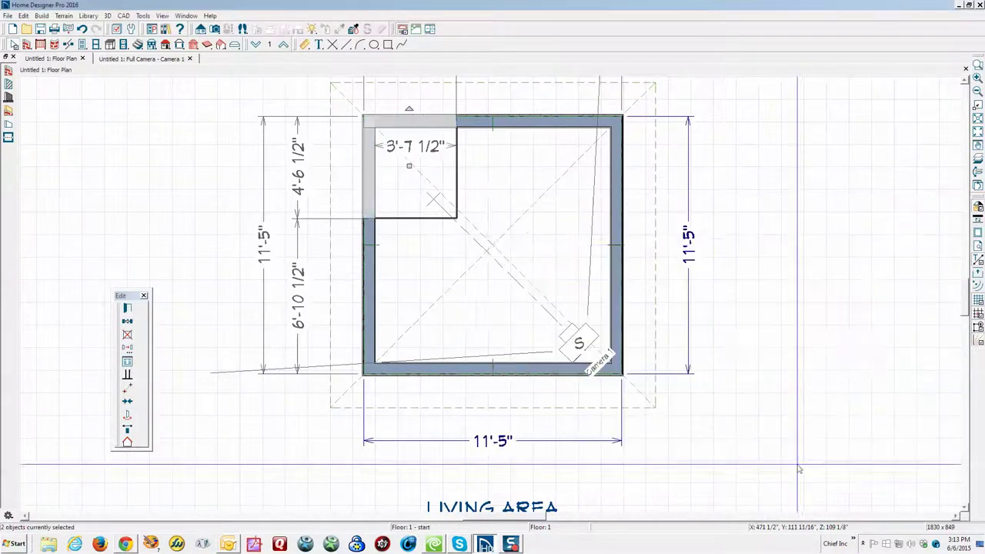
Step: Check the shower in the camera view, then reselect its two outer walls in plan and bring up their interior surface's material selection
key(ctrl+Tab)
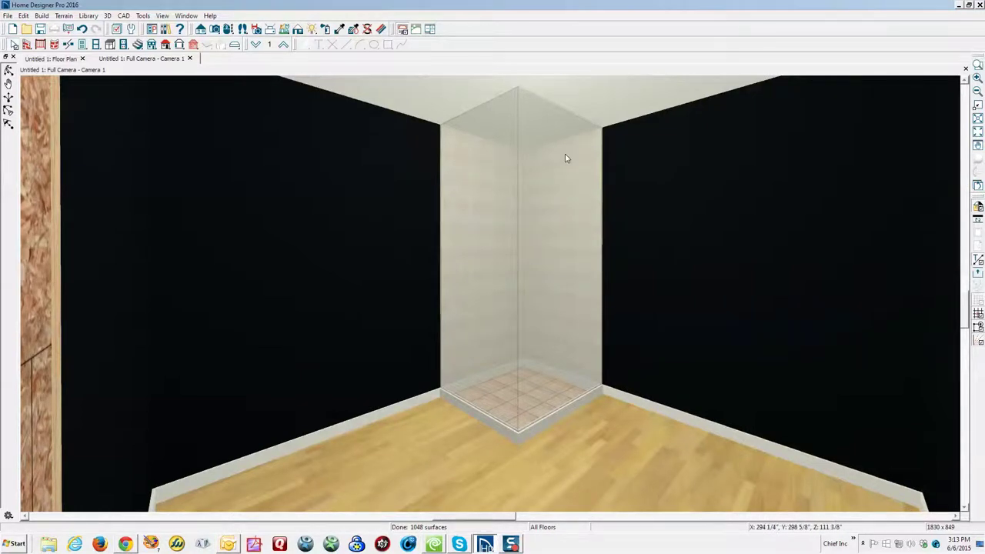
key(ctrl+Tab)
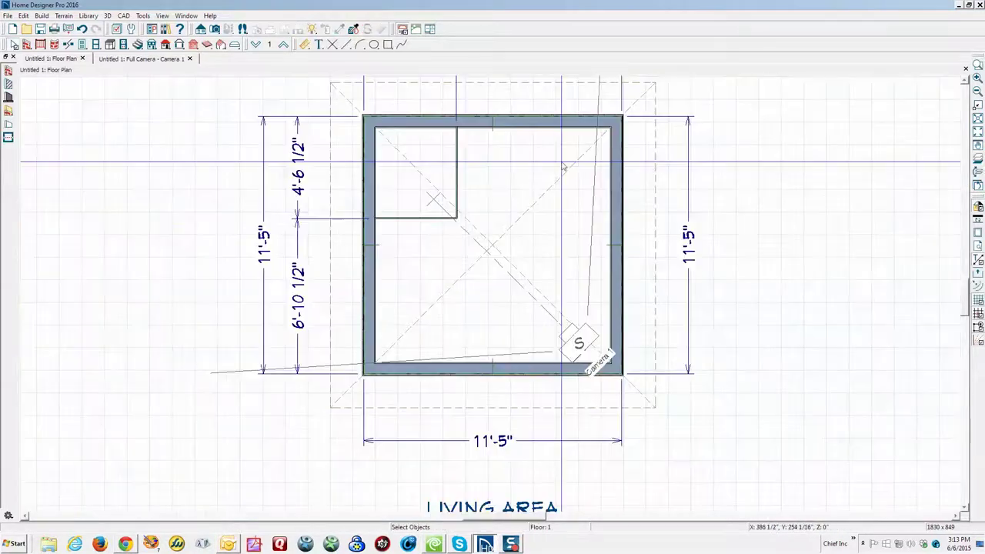
click(380, 194)
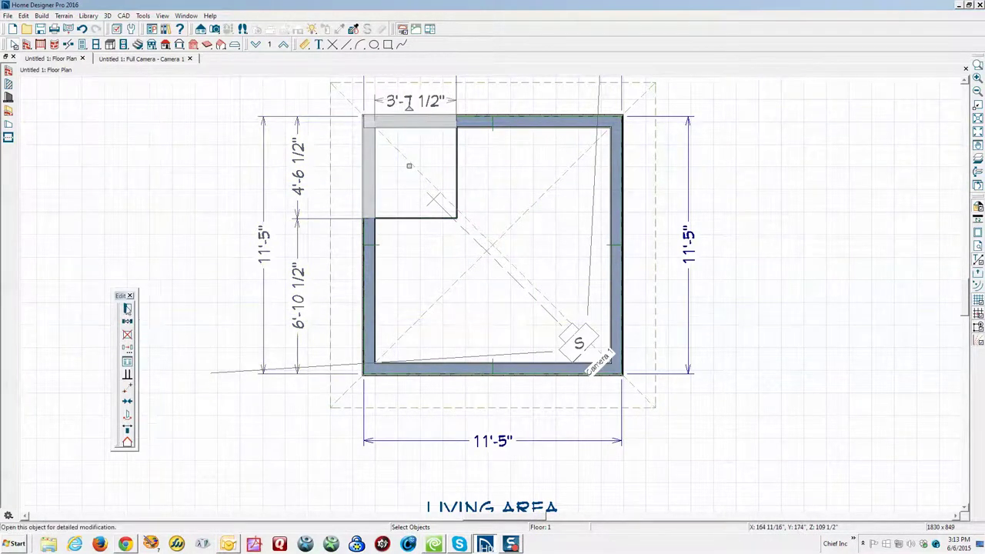
click(128, 308)
click(507, 264)
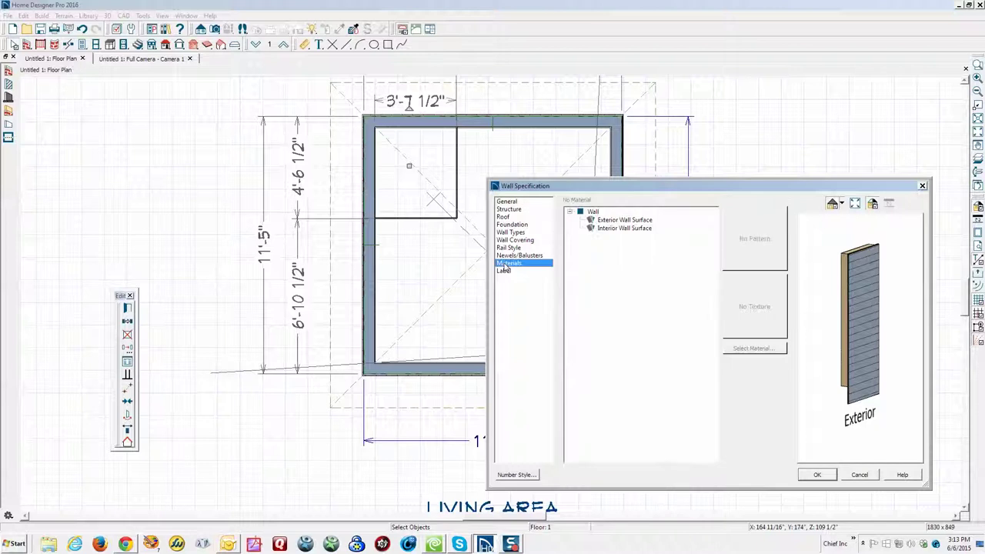
click(616, 229)
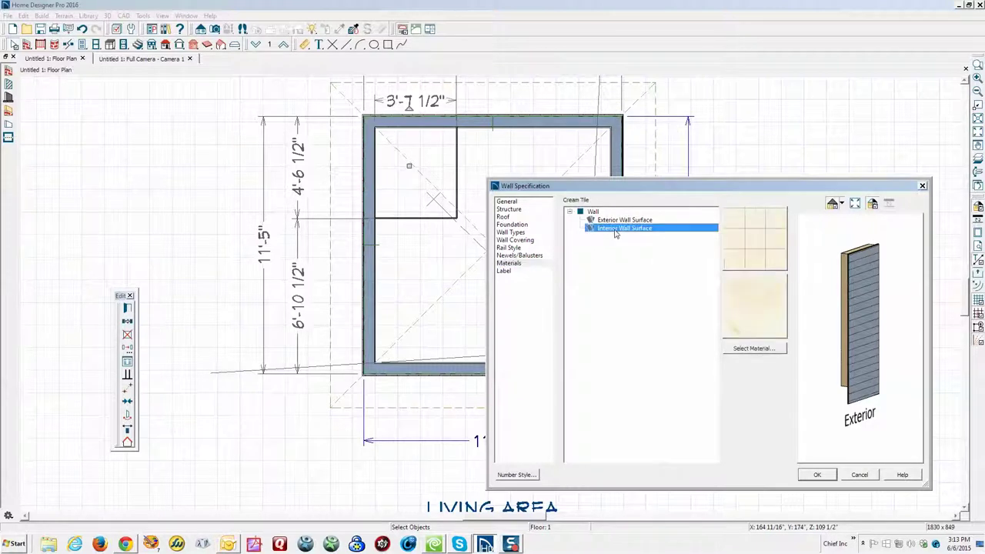
click(755, 349)
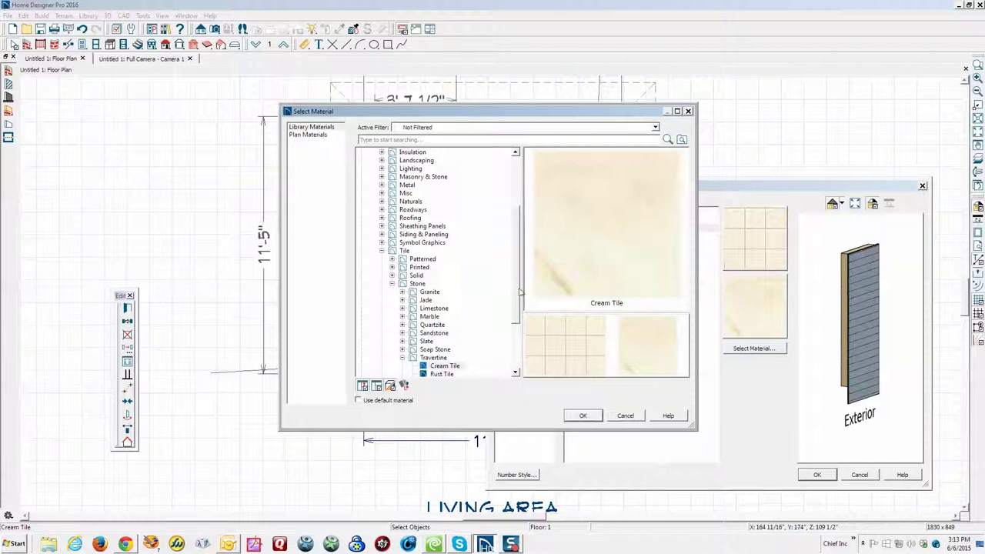
Step: Collapse the library's material categories and assign Use Default from the plan materials to the shower walls' interior surface
drag(517, 293, 525, 229)
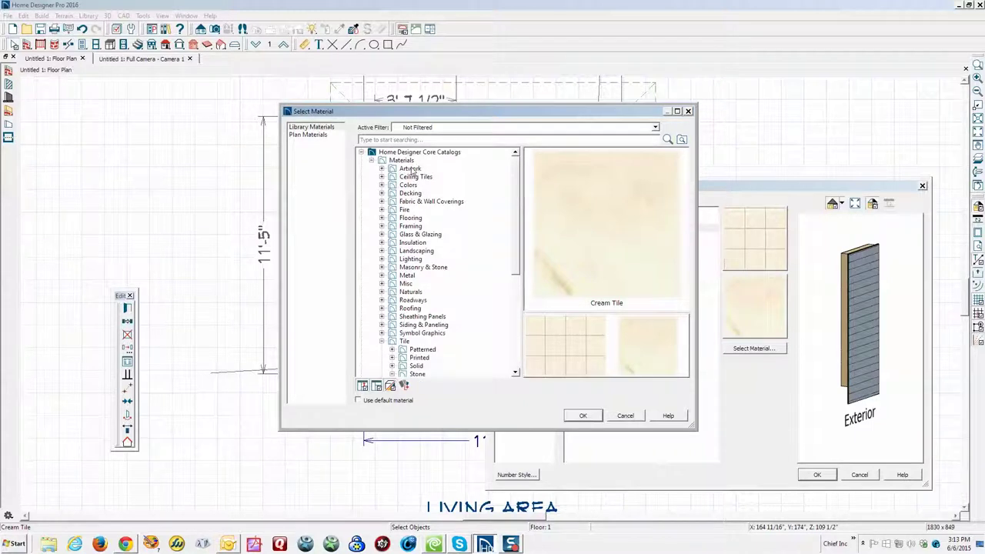
click(382, 341)
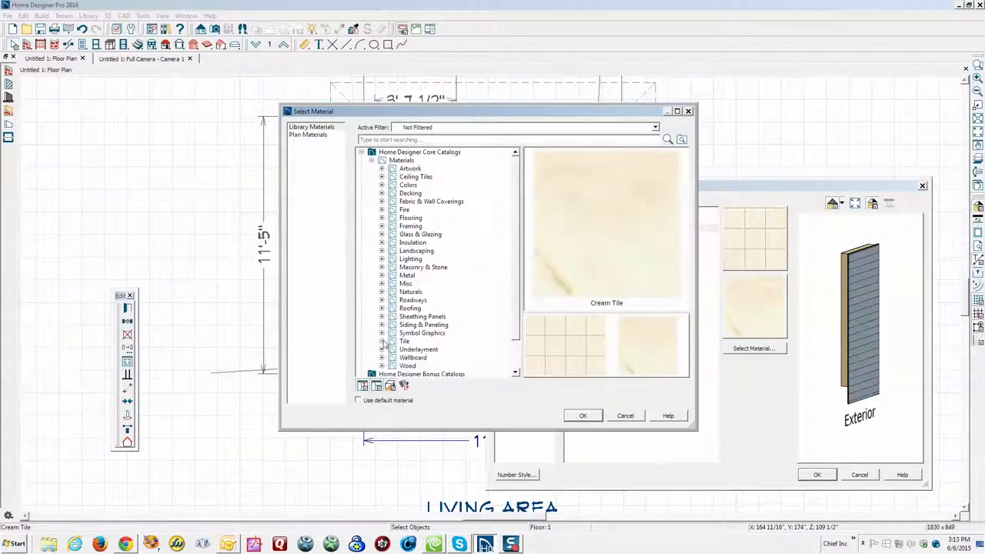
click(372, 160)
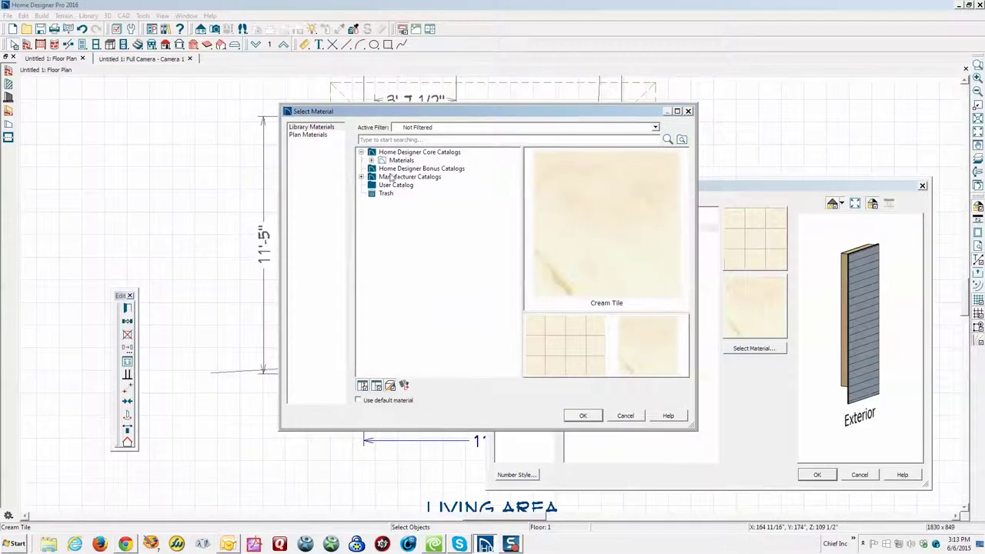
click(310, 135)
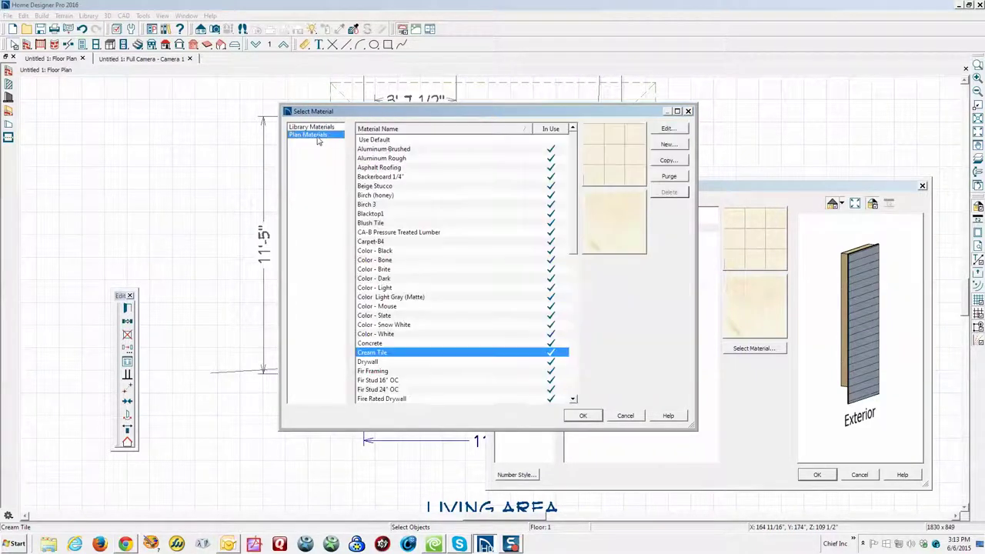
click(385, 141)
click(583, 416)
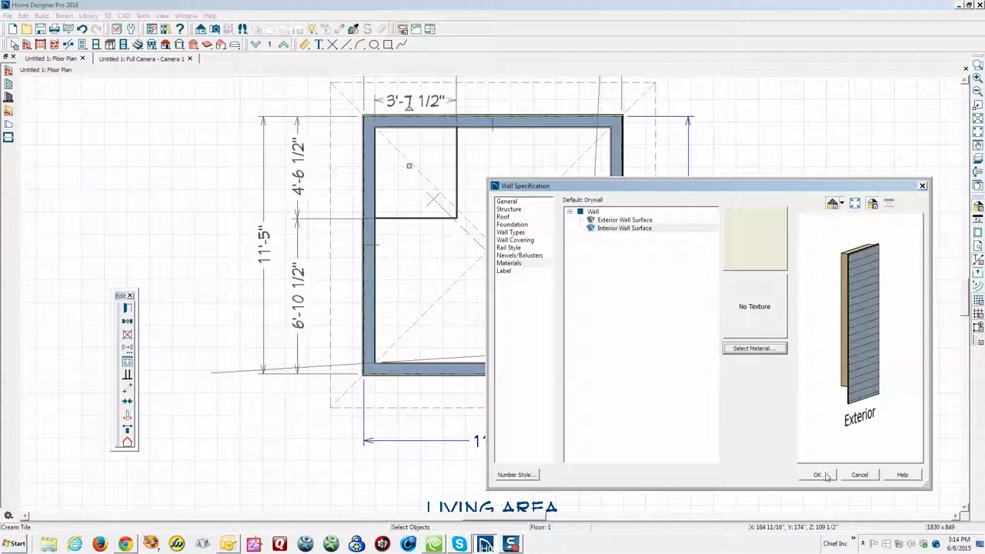
Step: Add a wall covering to the two shower walls using Latte Tile from the library's solid subway tiles
click(520, 241)
click(643, 225)
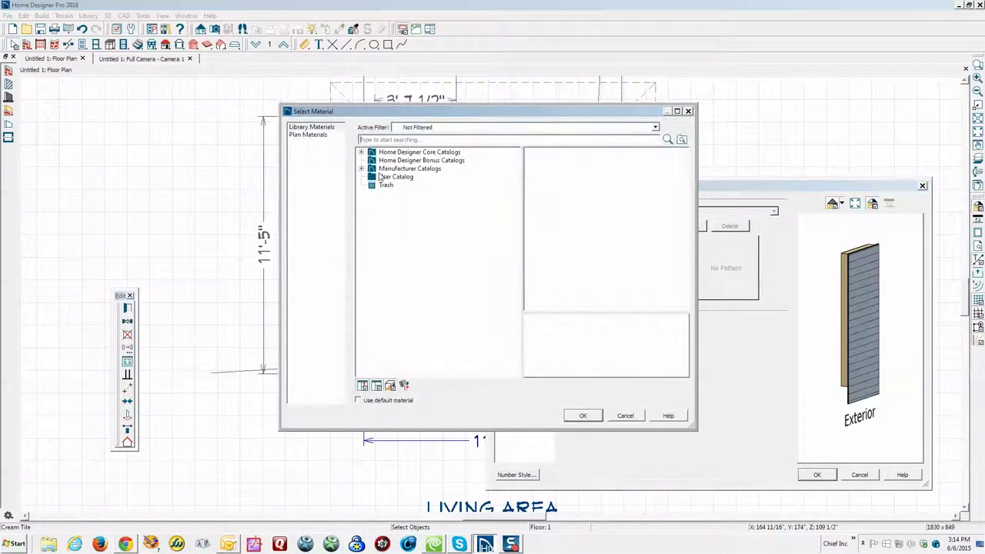
click(361, 153)
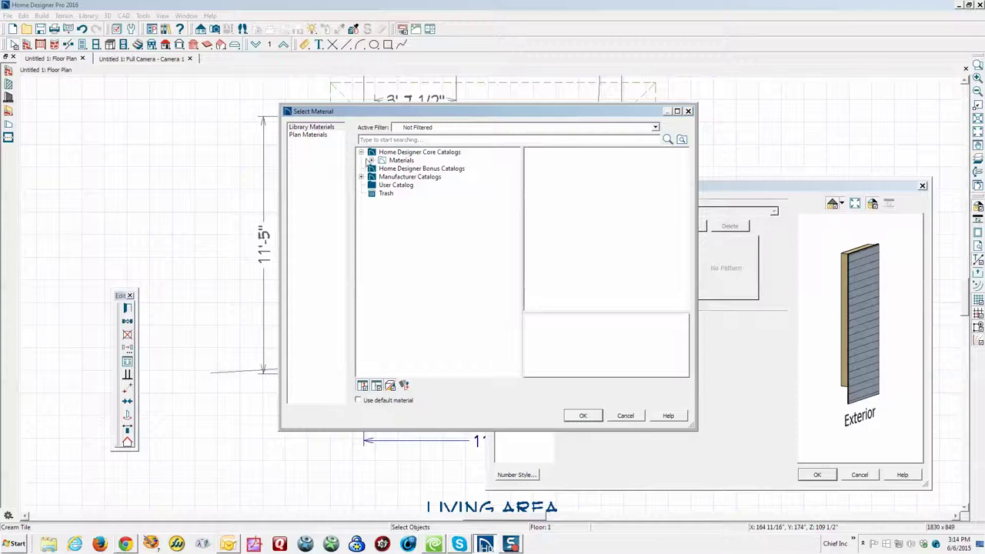
click(373, 160)
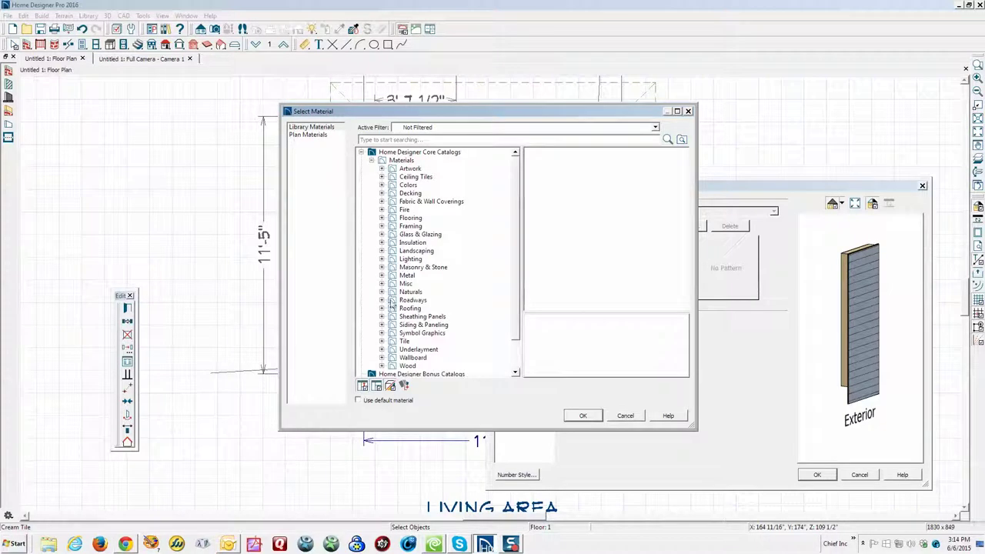
click(382, 341)
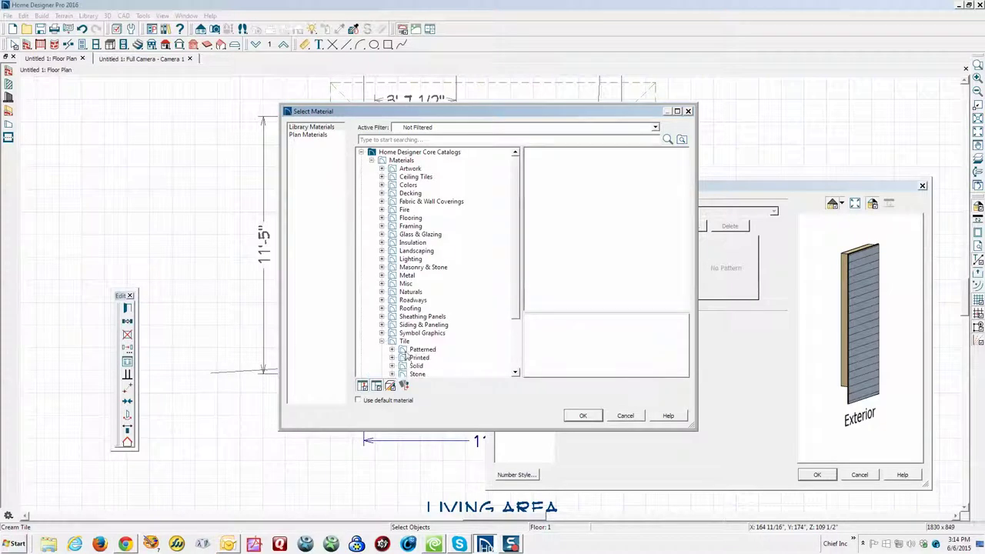
click(415, 366)
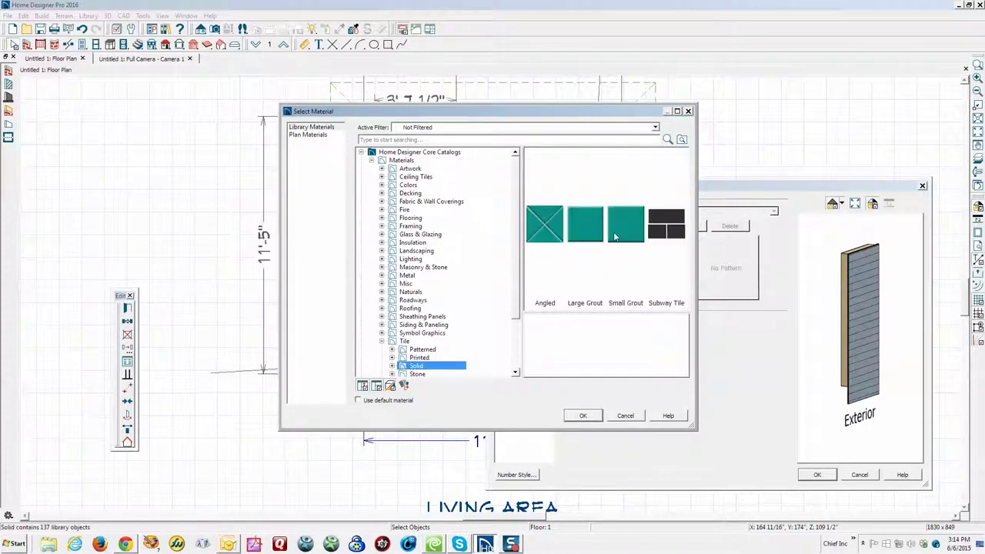
double_click(667, 224)
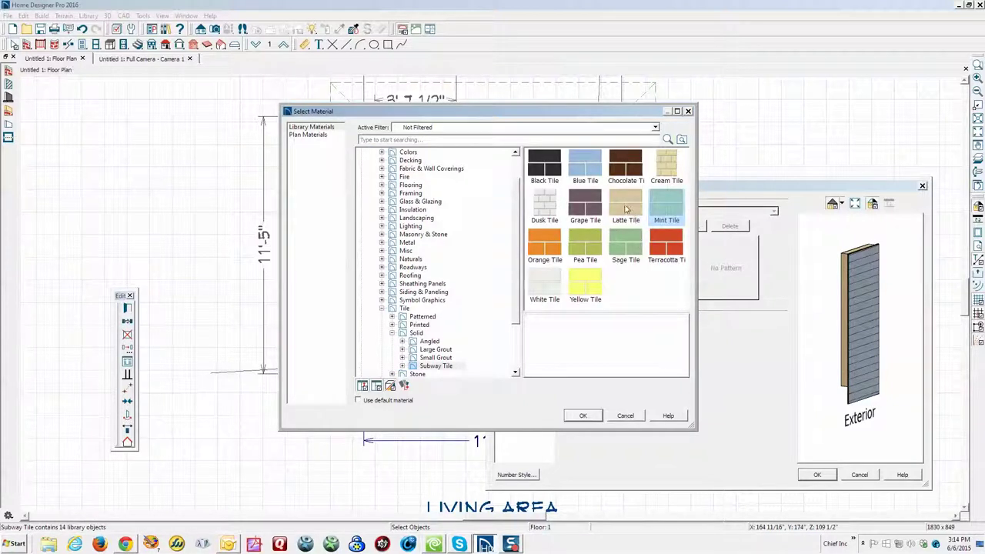
click(588, 416)
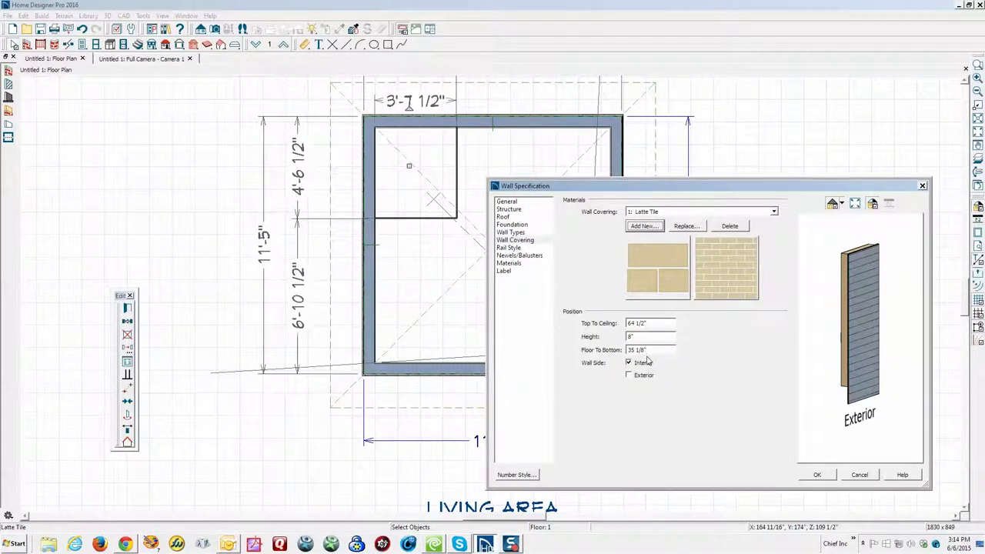
Step: Set the Latte Tile covering's floor-to-bottom distance to 0, increase its height to cover most of the wall, and apply the wall settings
drag(653, 351, 568, 350)
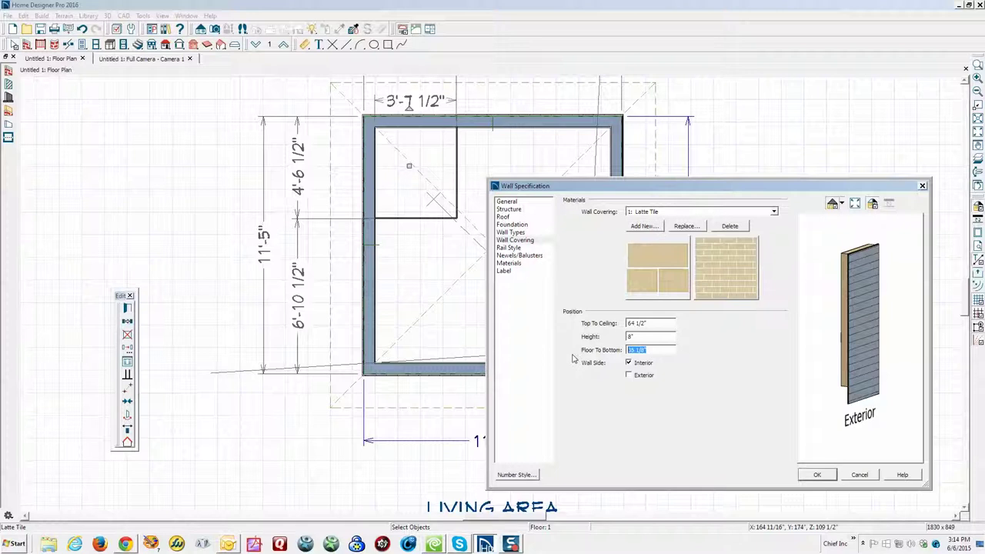
text(0)
double_click(649, 339)
text(8)
click(818, 475)
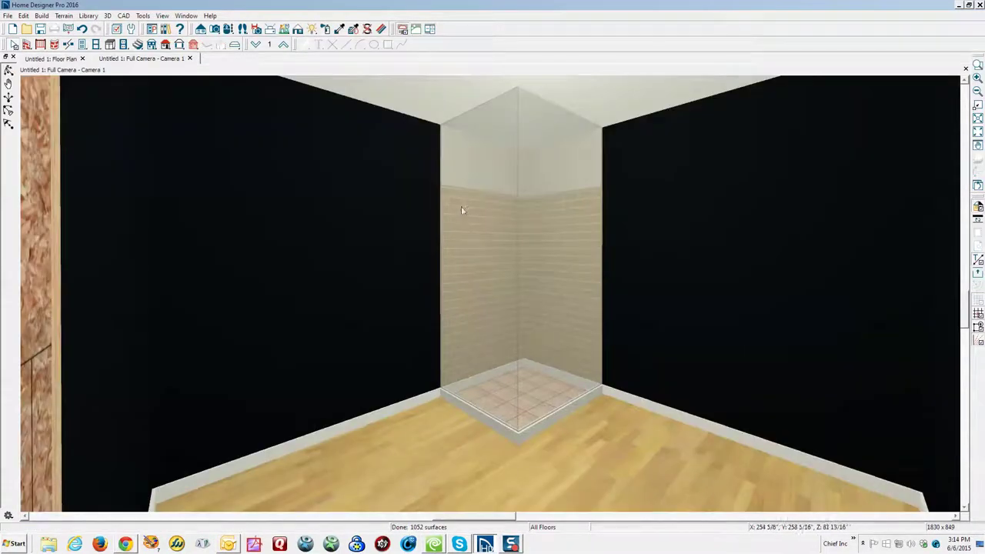
Step: In the camera view, lower the top edges of both glass shower walls below the ceiling, to just above the tile covering
click(487, 111)
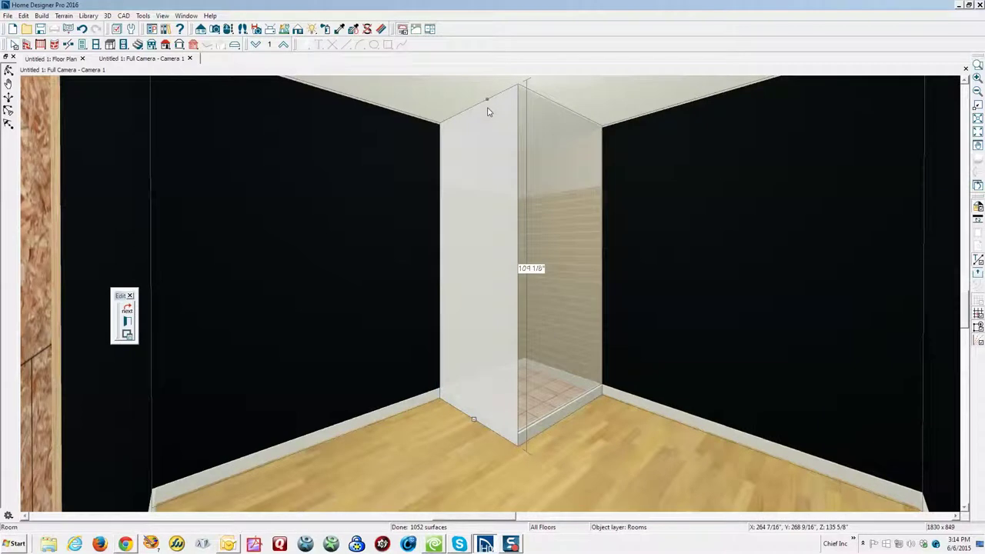
click(487, 110)
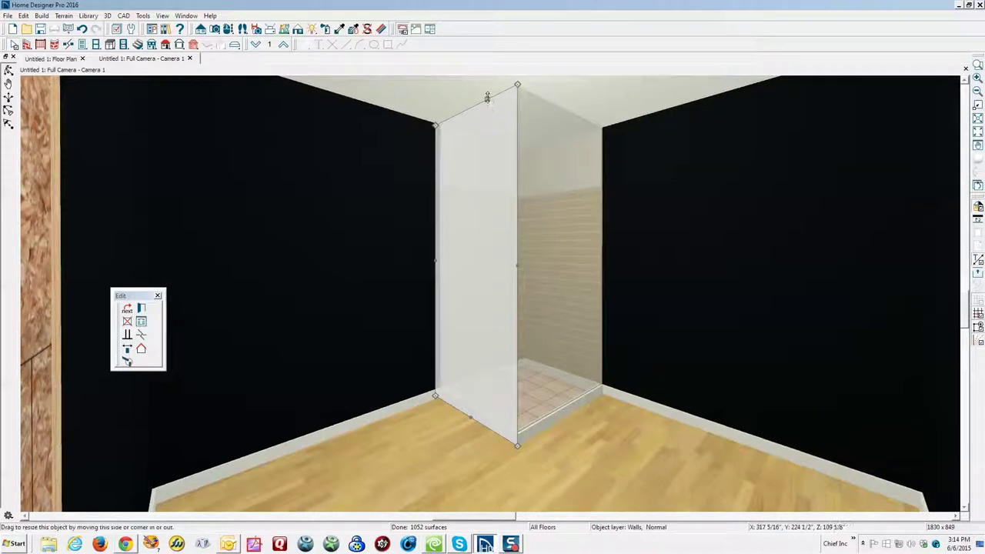
drag(487, 101, 493, 151)
click(557, 149)
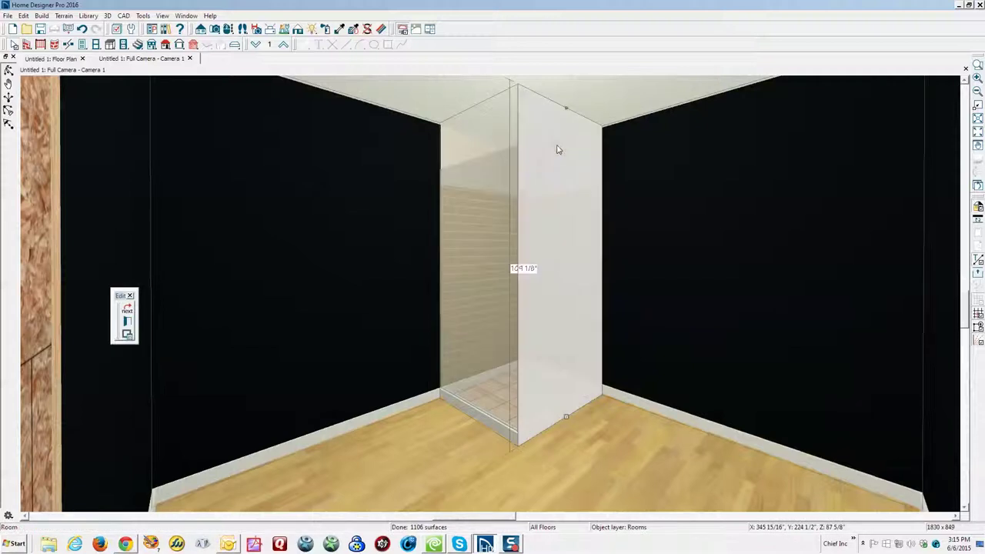
click(559, 150)
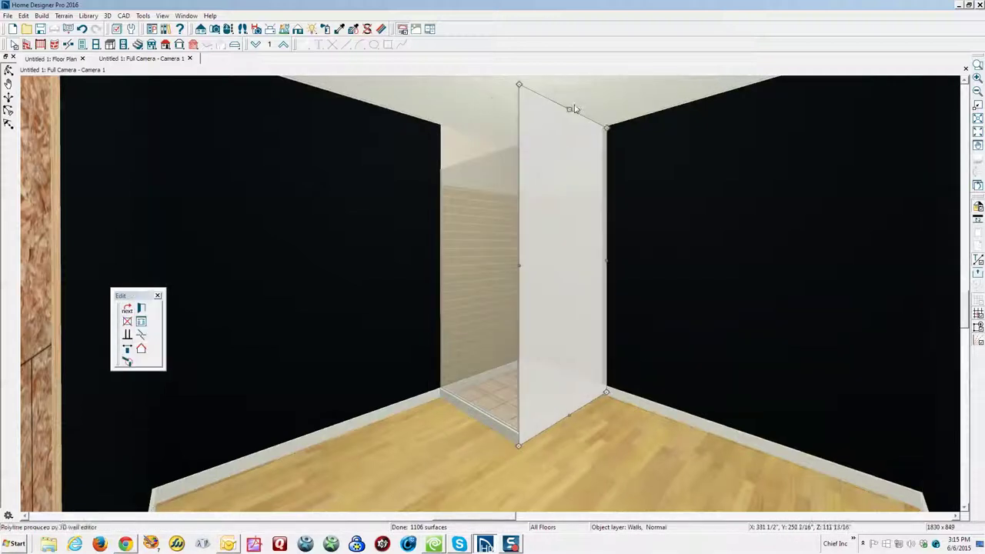
drag(573, 107, 522, 148)
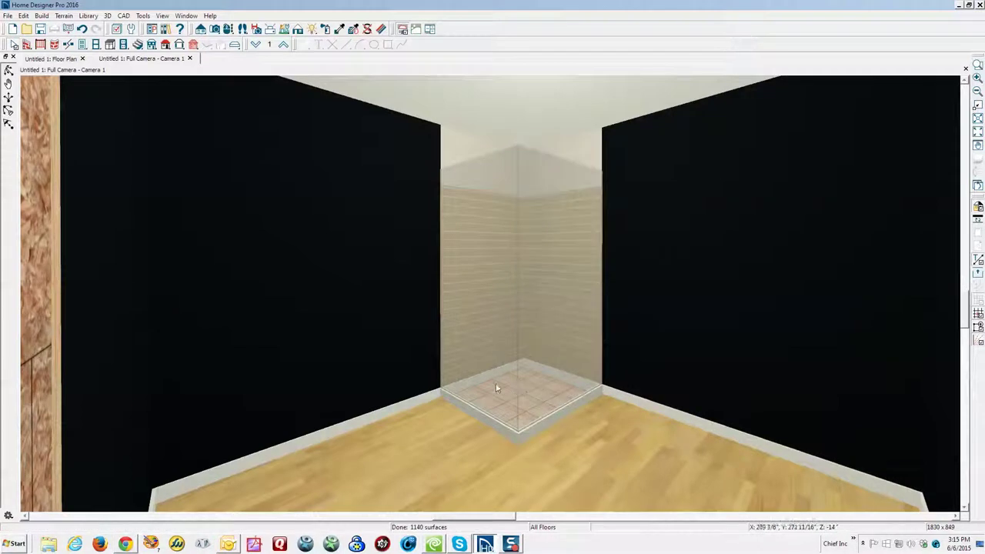
Step: Turn off the floor default moldings for the shower room, delete its base molding profile, and check the result in the camera view
click(50, 59)
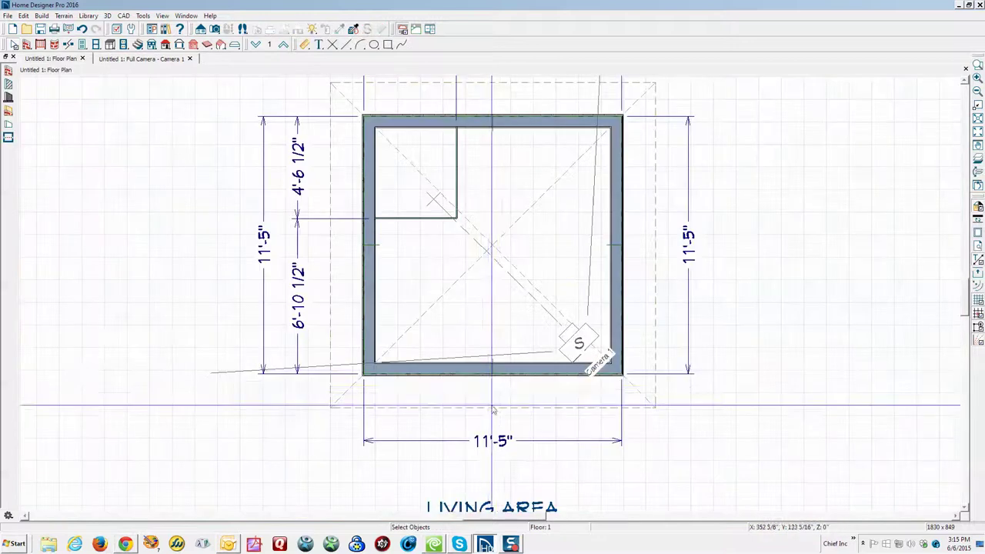
right_click(402, 193)
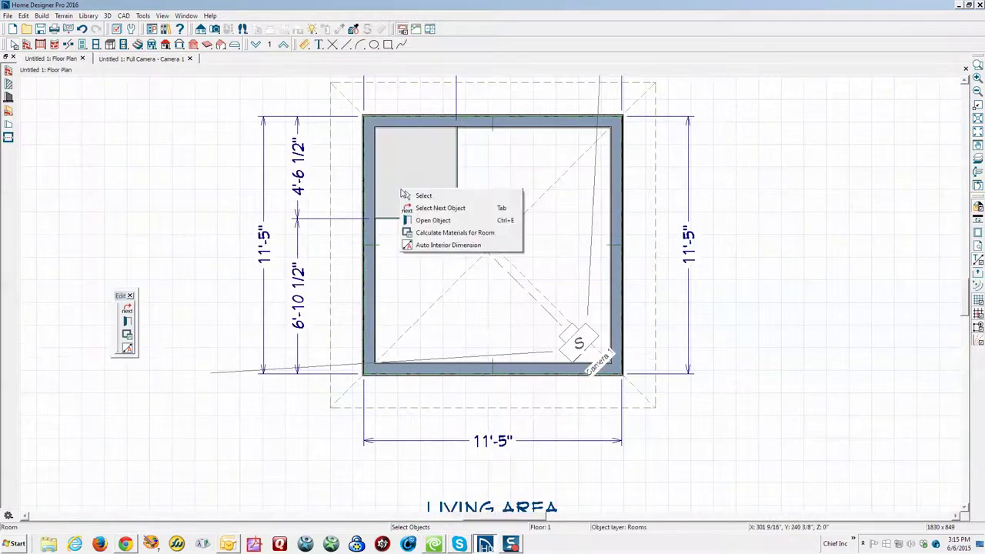
click(433, 222)
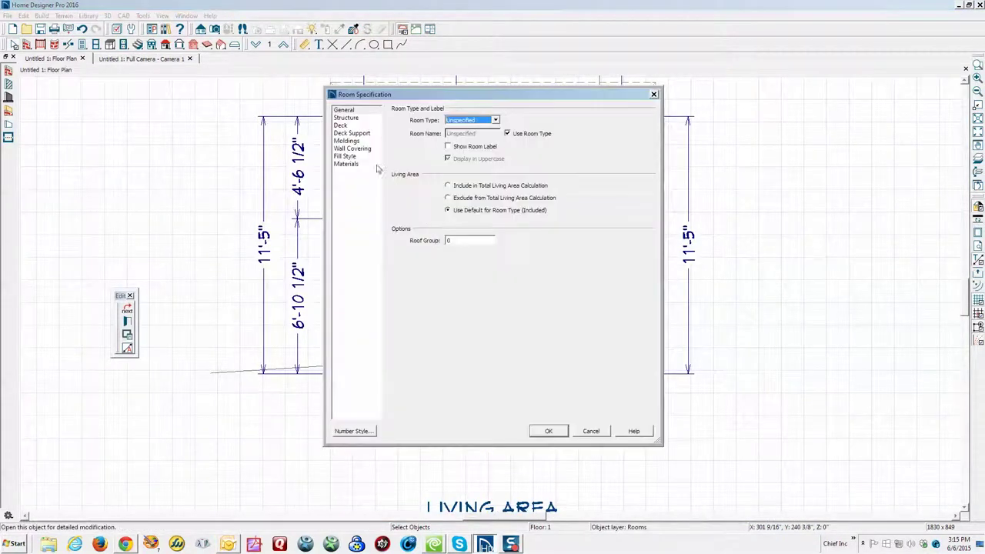
click(347, 141)
click(397, 111)
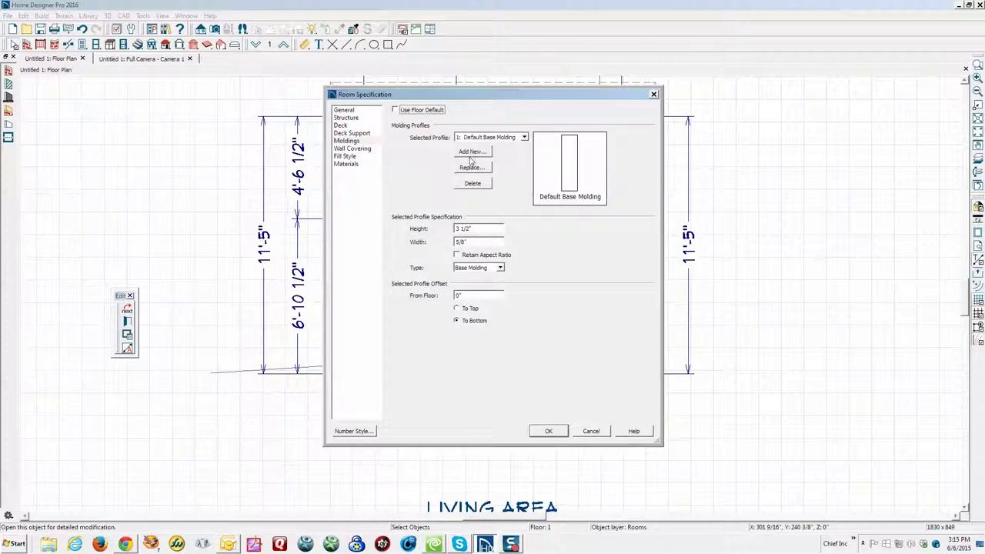
click(474, 184)
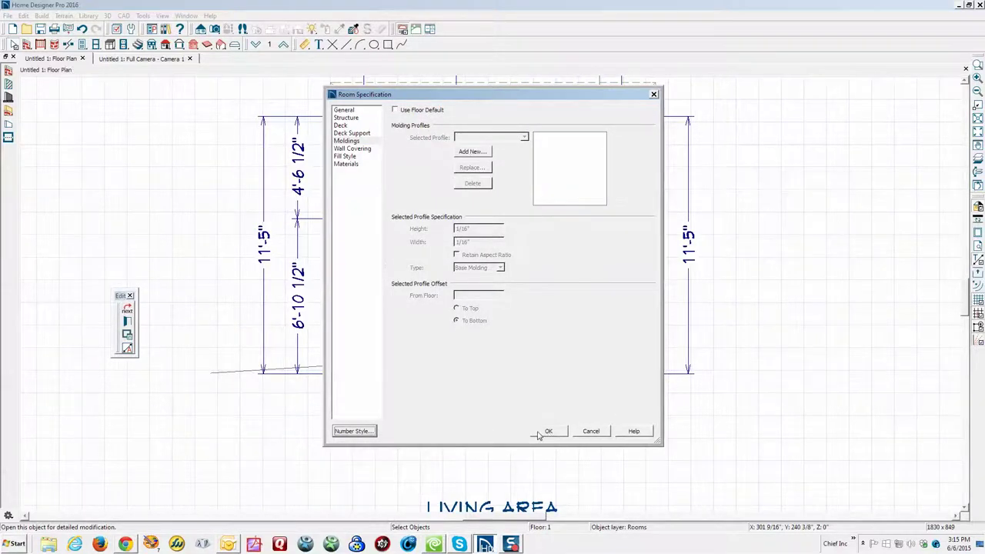
click(544, 432)
key(ctrl+Tab)
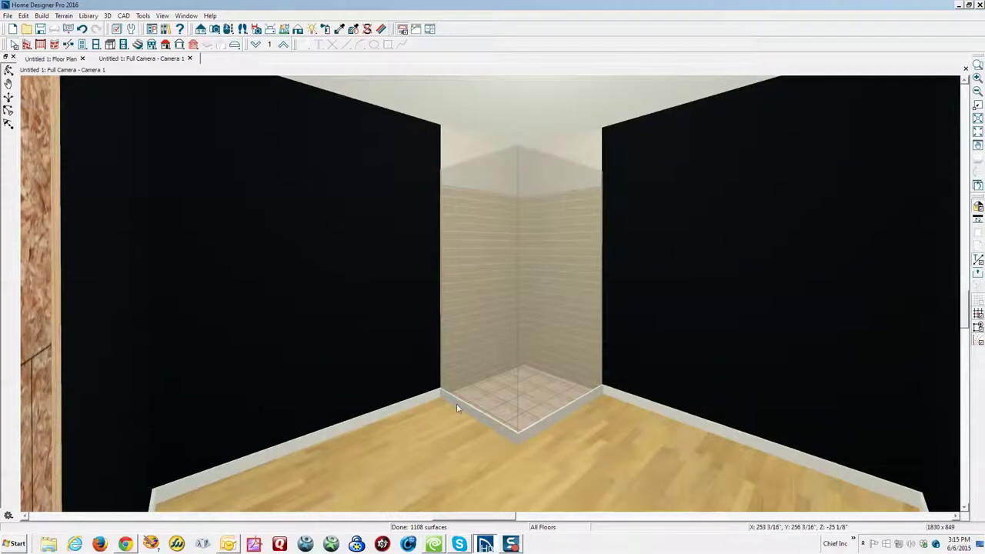
Step: In the floor plan, place the Square shower pan from the core catalog's shower fixtures inside the corner shower enclosure
key(ctrl+Tab)
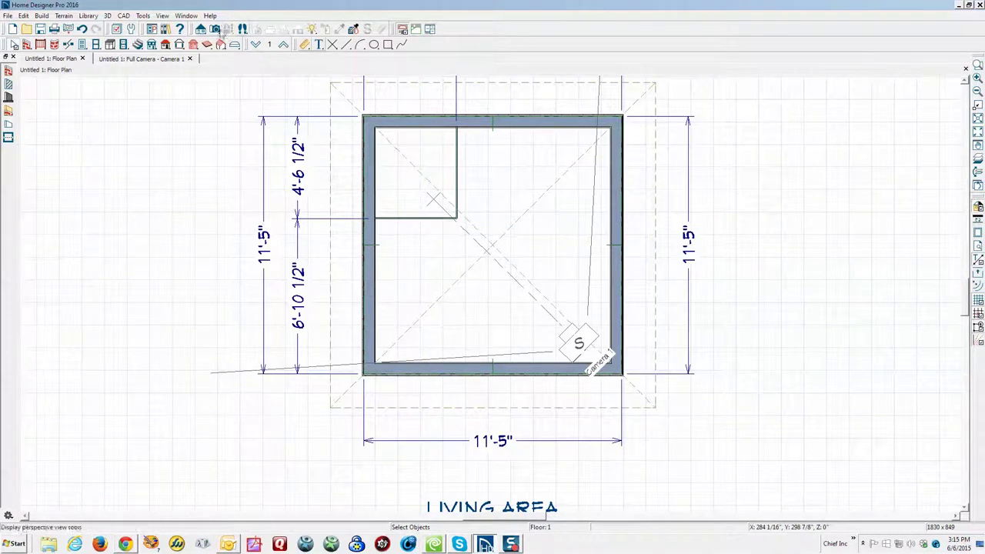
click(164, 28)
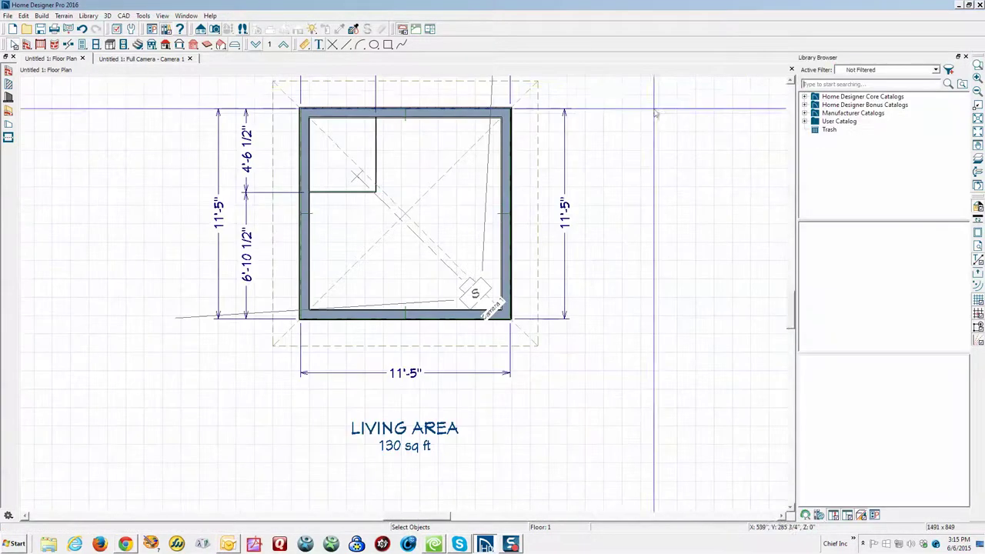
click(805, 97)
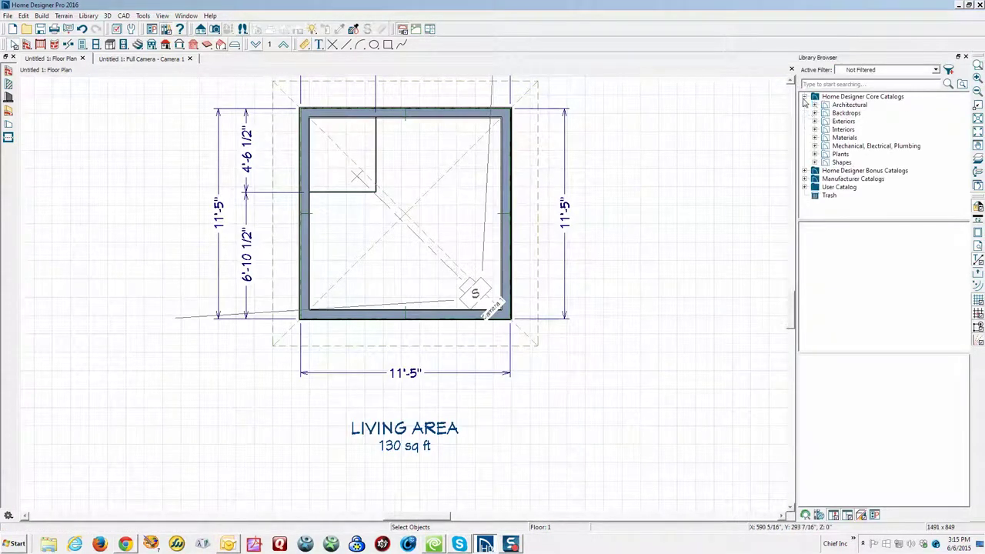
click(815, 106)
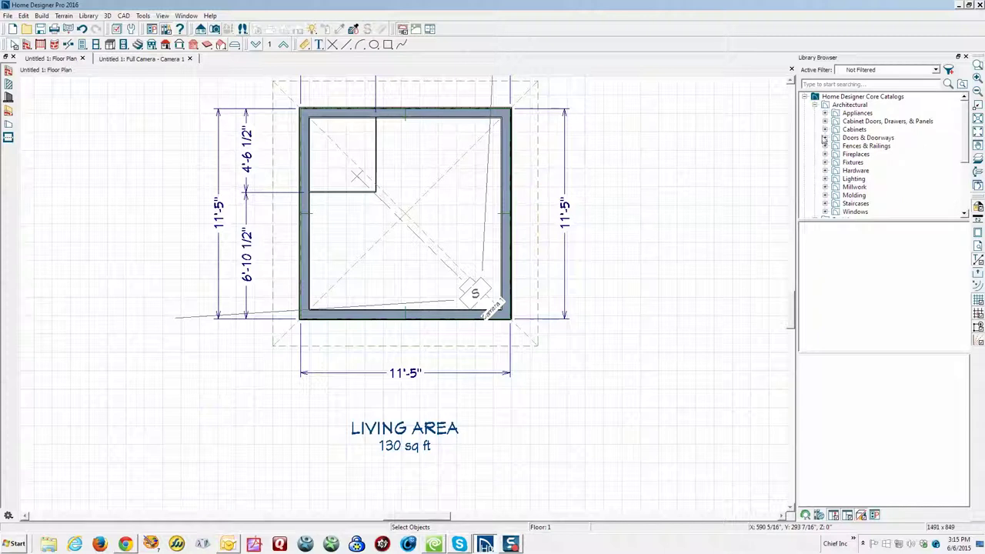
click(825, 163)
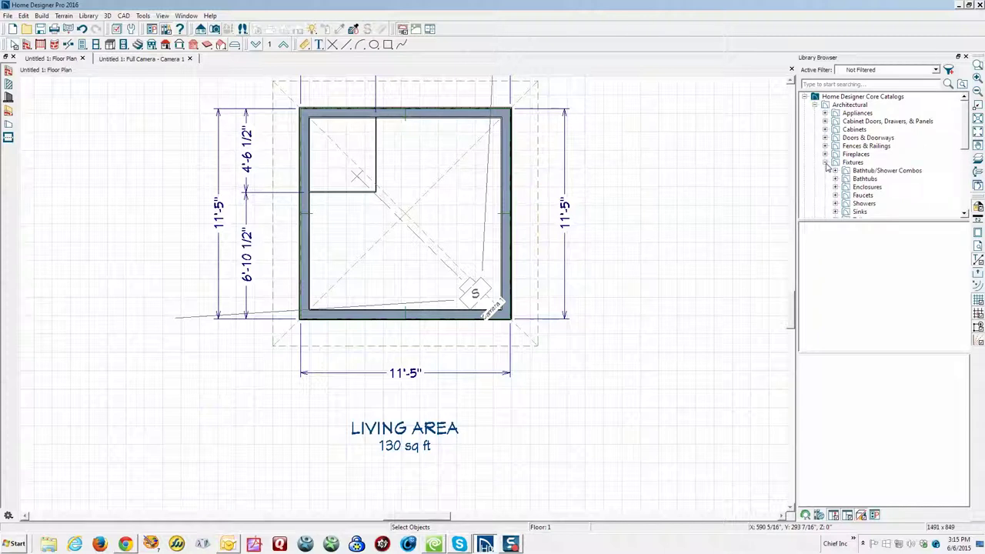
click(836, 204)
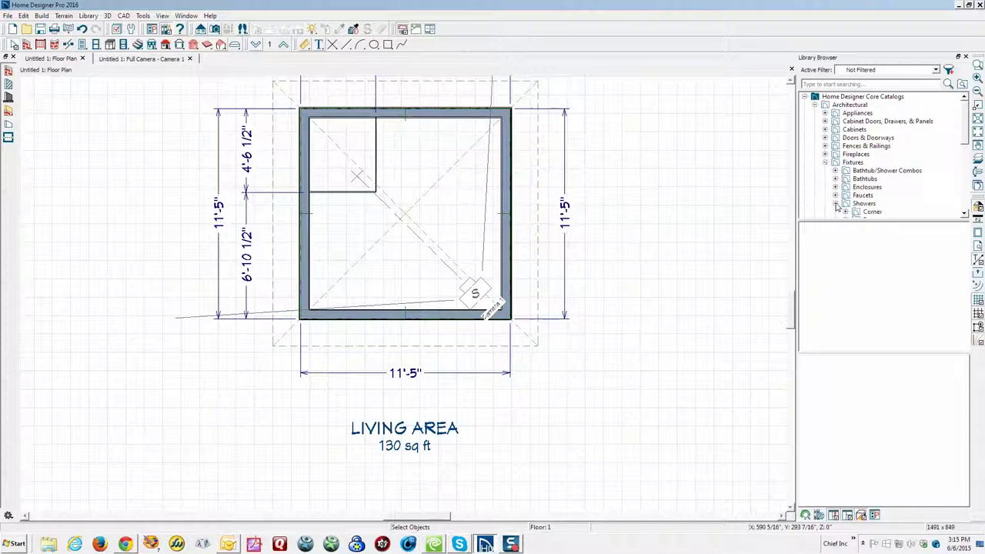
drag(856, 219, 863, 278)
click(866, 229)
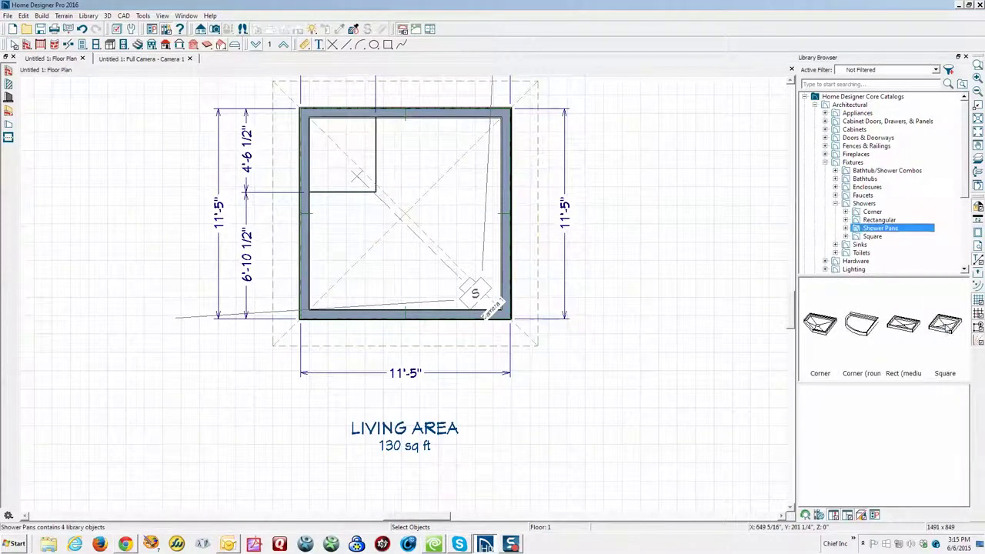
click(946, 325)
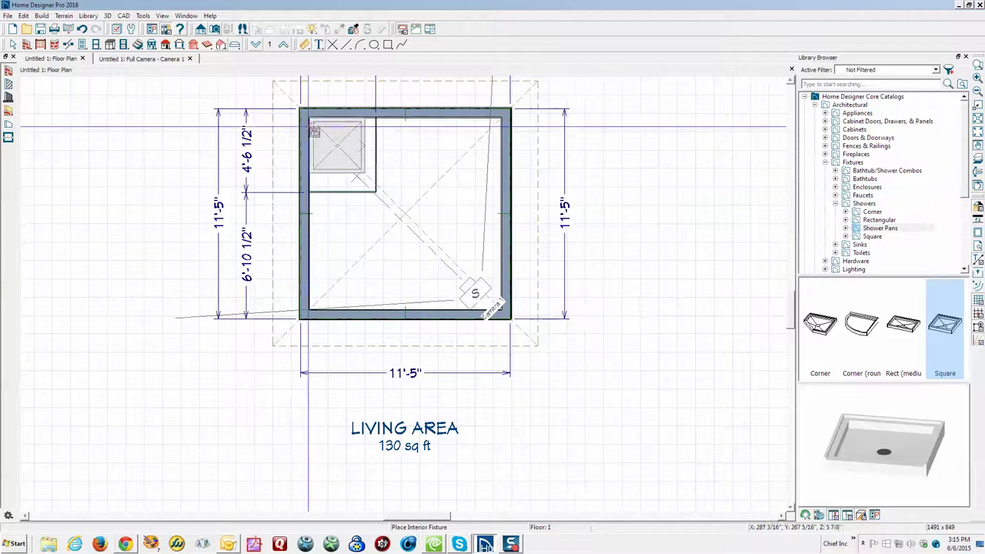
click(339, 154)
Step: Stretch the shower pan to fill the floor area within the glass walls and check it in the camera view
drag(336, 171, 376, 159)
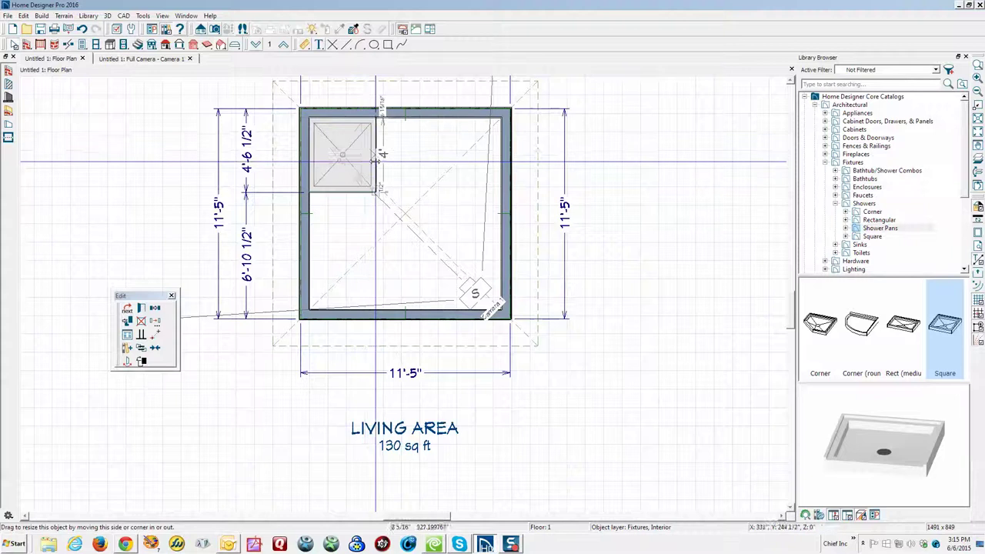
key(ctrl+Tab)
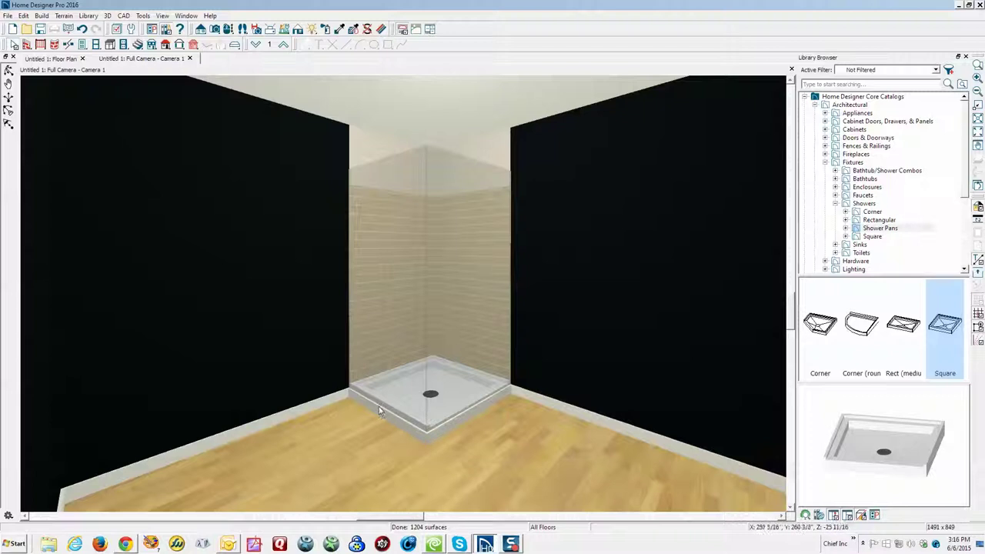
key(ctrl+Tab)
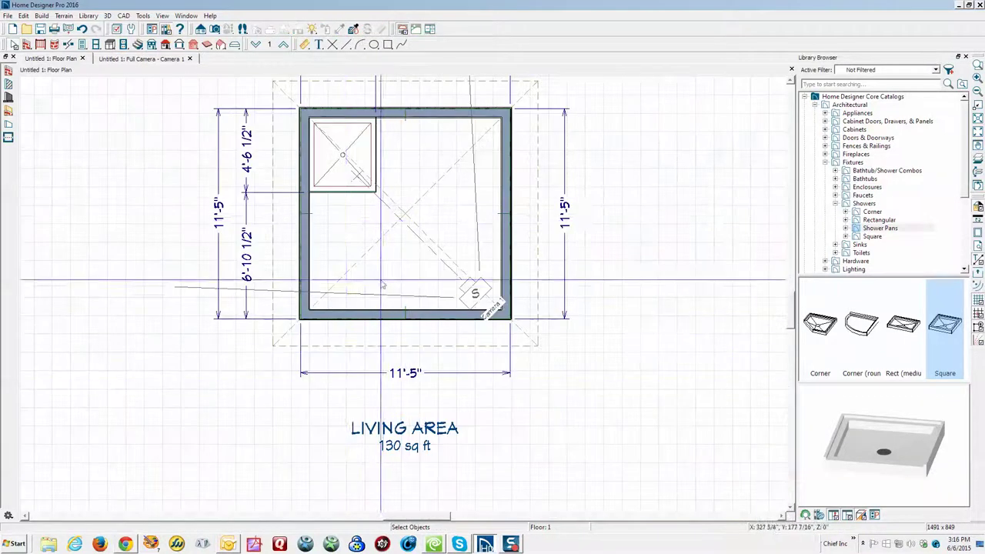
Step: In the floor plan, extend the shower pan slightly past both glass walls, about 3'-9 15/16" wide, and check it in the camera view
scroll(382, 286, up, 3)
click(354, 204)
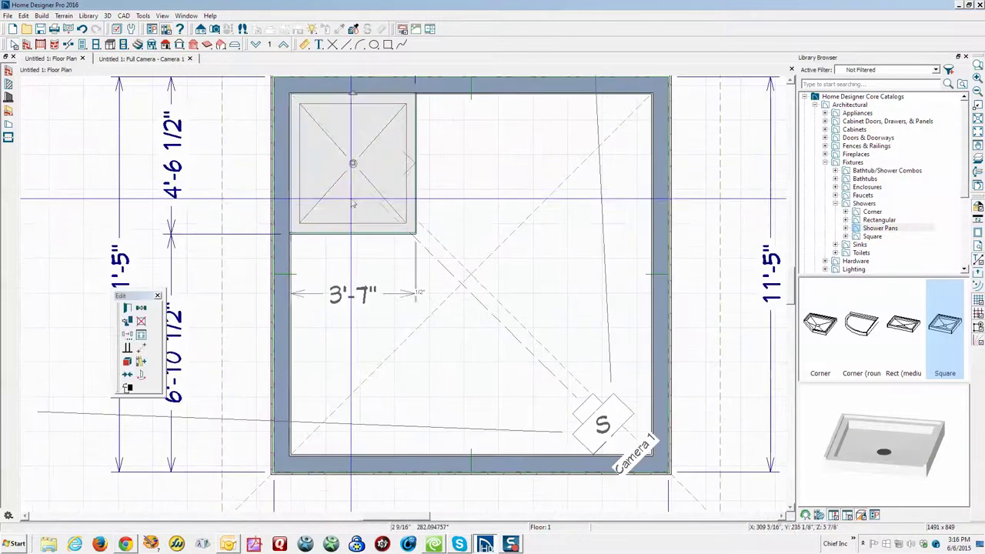
click(351, 223)
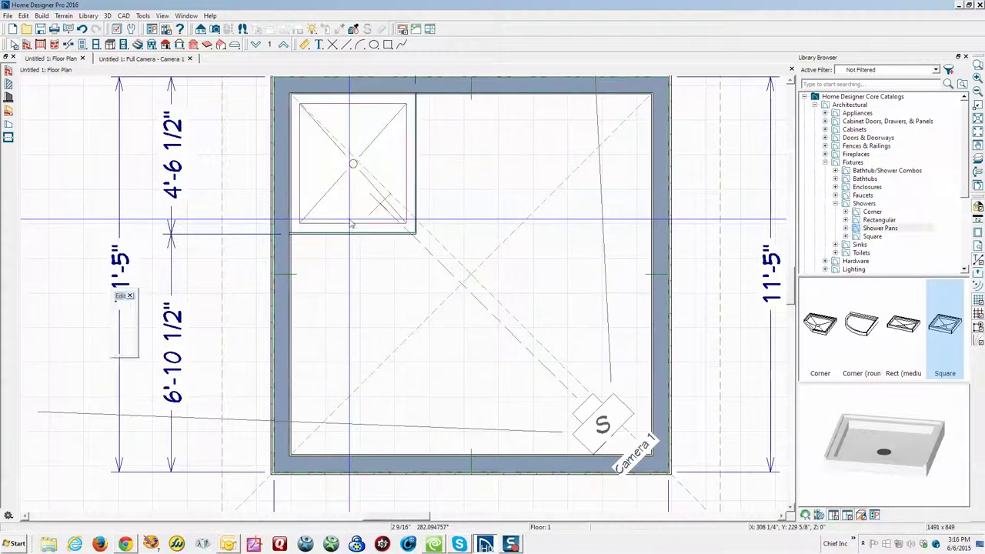
click(351, 224)
drag(351, 233, 422, 168)
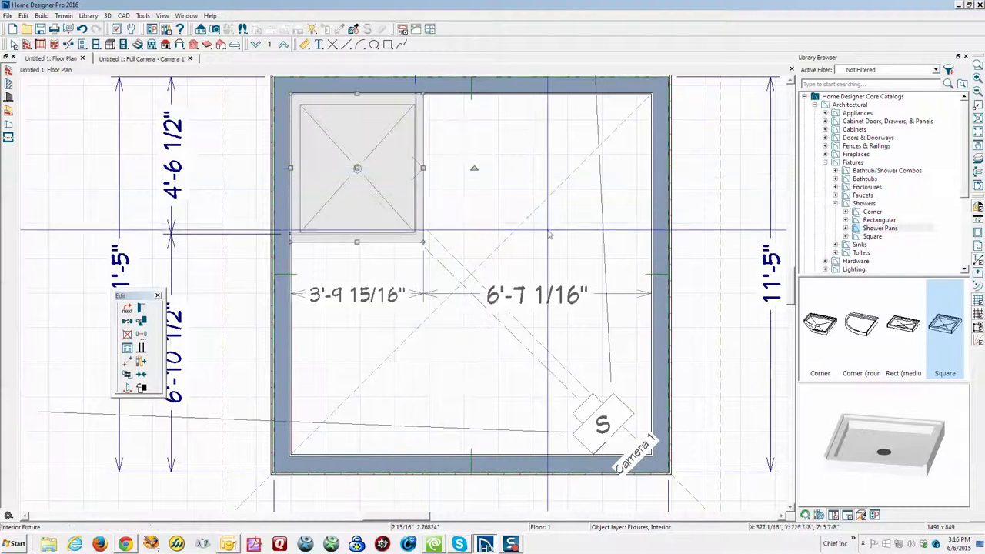
key(ctrl+Tab)
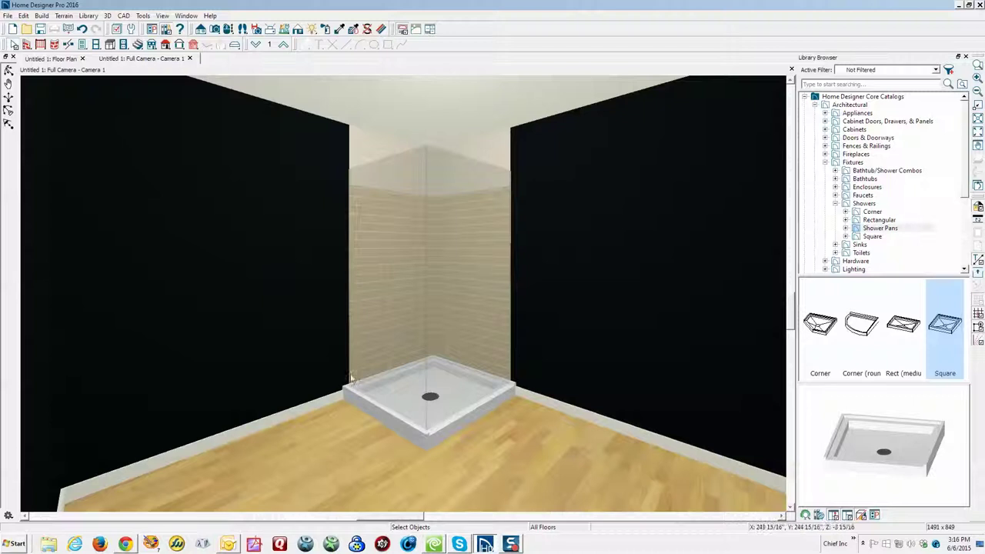
Step: Examine the Walls material in the main room's specification without changing it
right_click(549, 414)
click(576, 446)
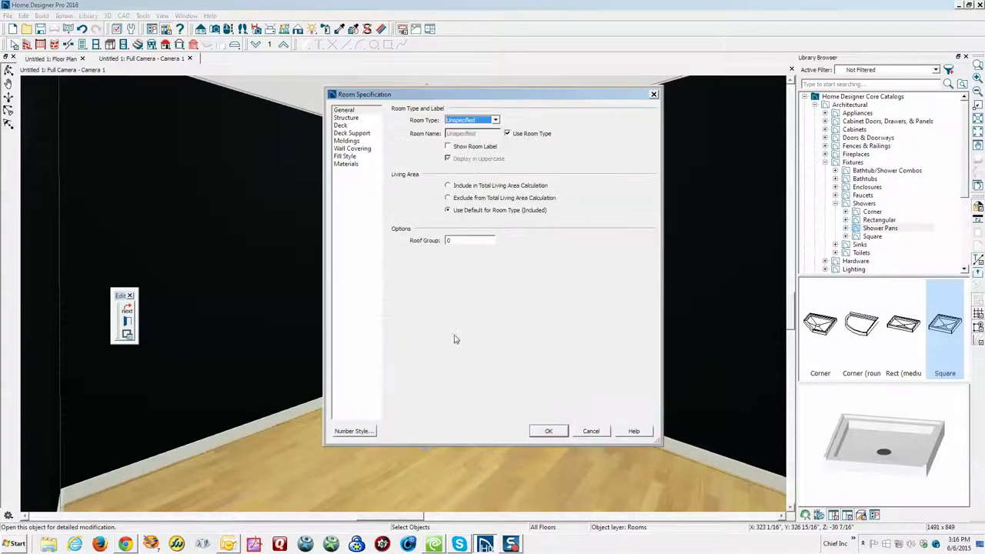
click(348, 165)
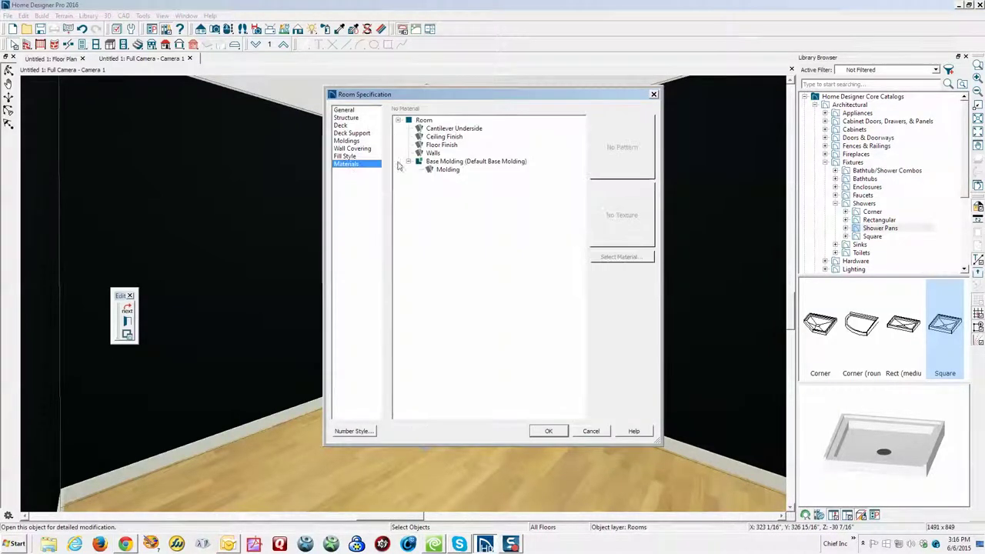
click(433, 153)
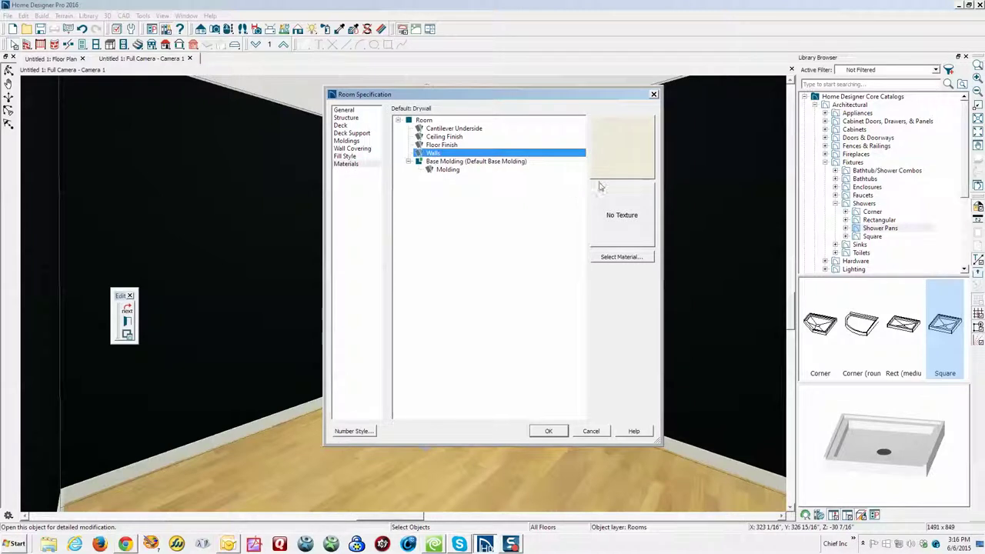
click(598, 434)
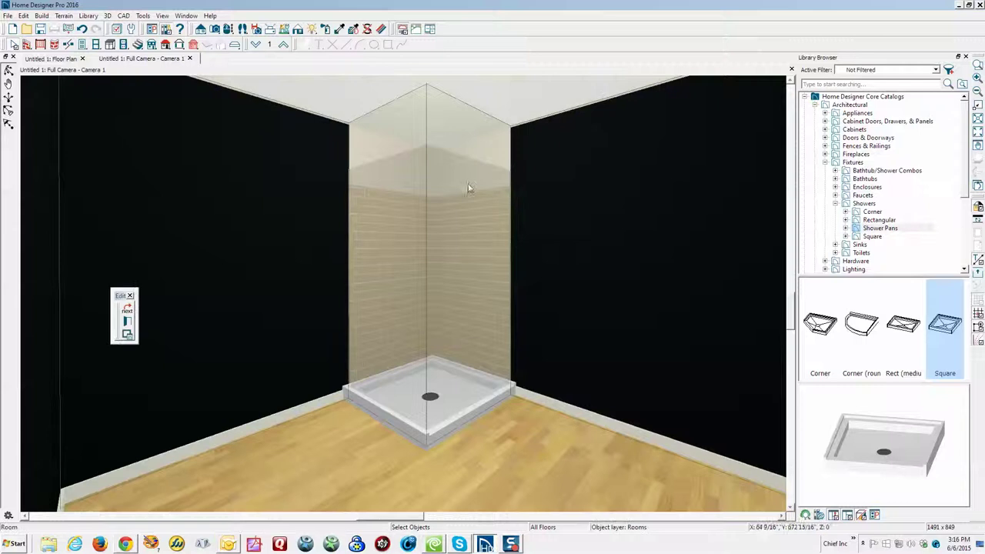
click(464, 131)
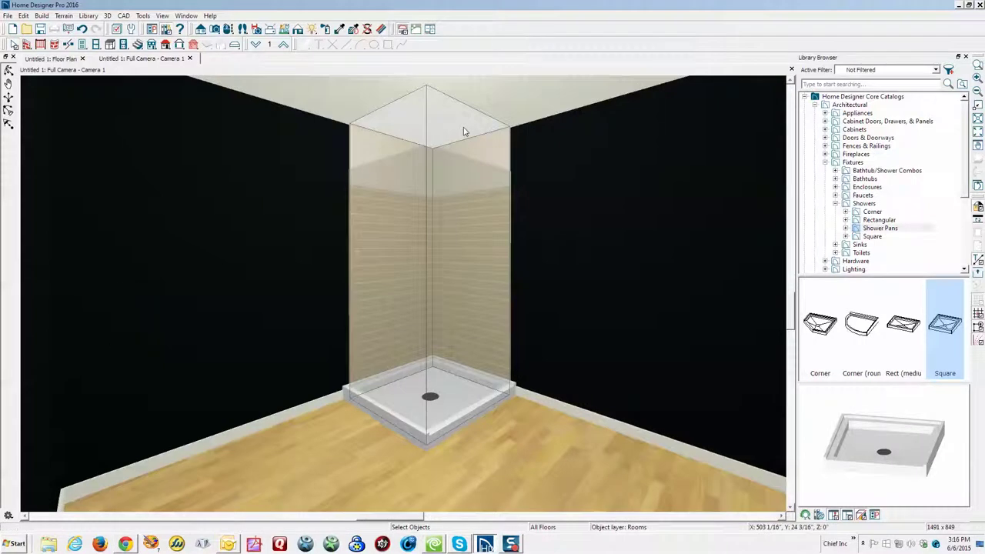
click(461, 179)
drag(460, 179, 406, 174)
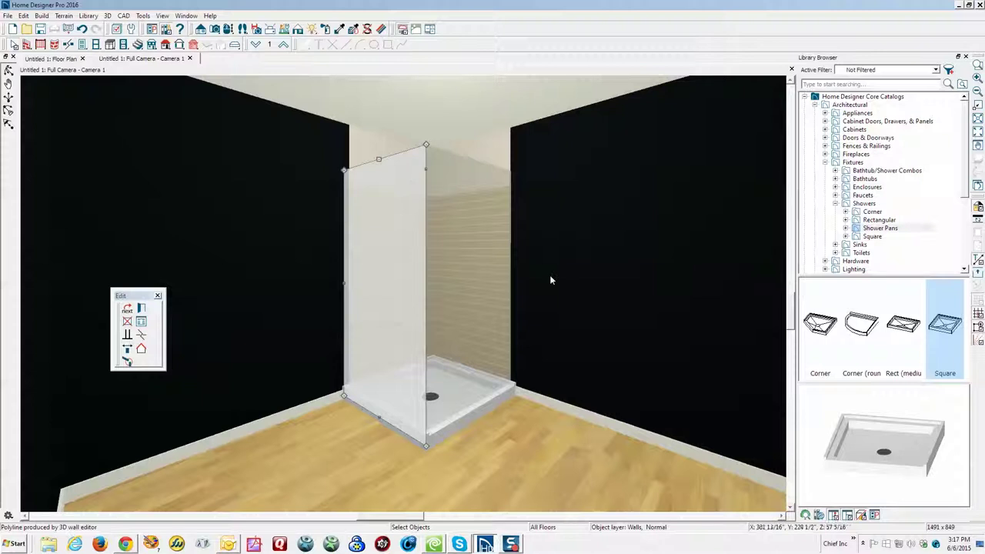
key(Delete)
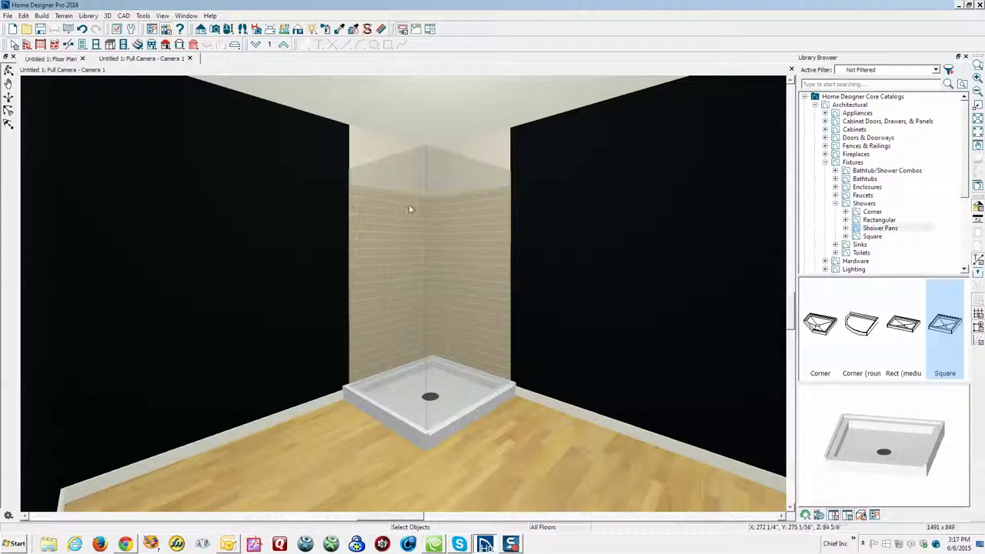
Step: Add a second wall covering to the left tiled shower wall using Color - Black from the library's generic grey colors
click(383, 147)
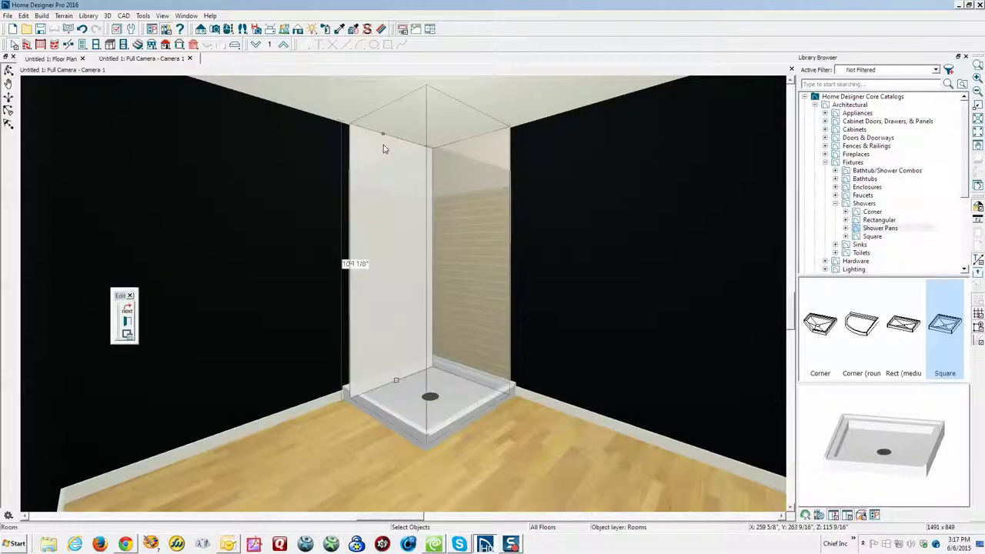
click(383, 147)
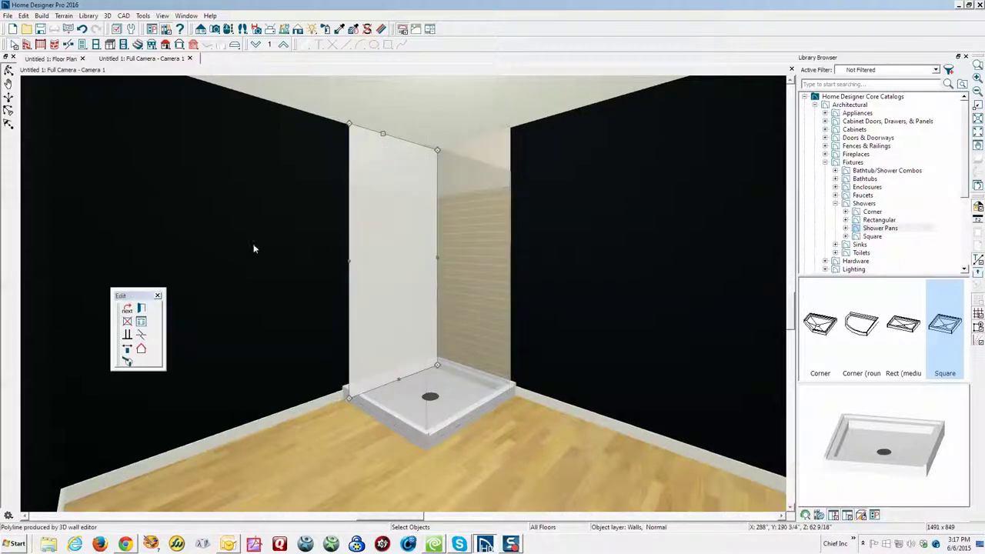
click(142, 310)
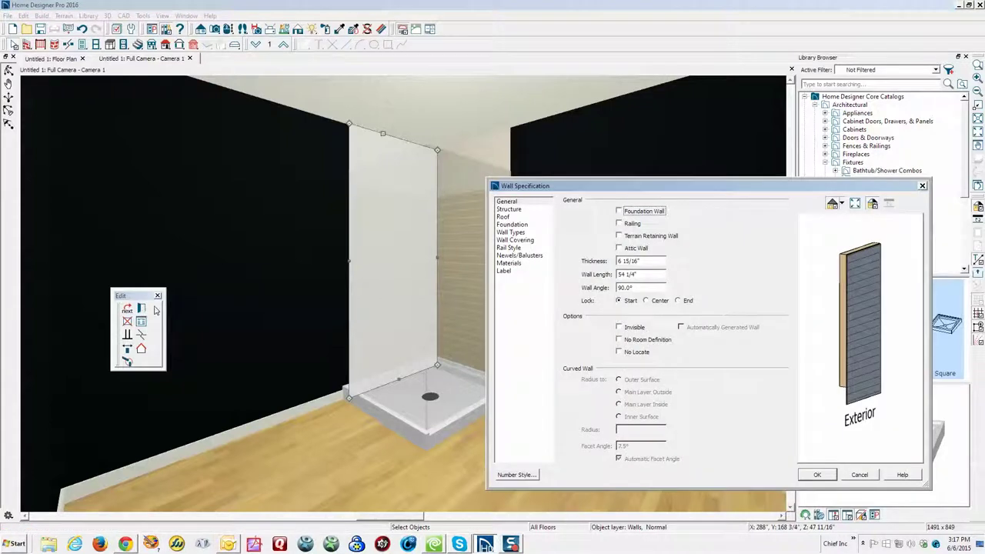
click(514, 240)
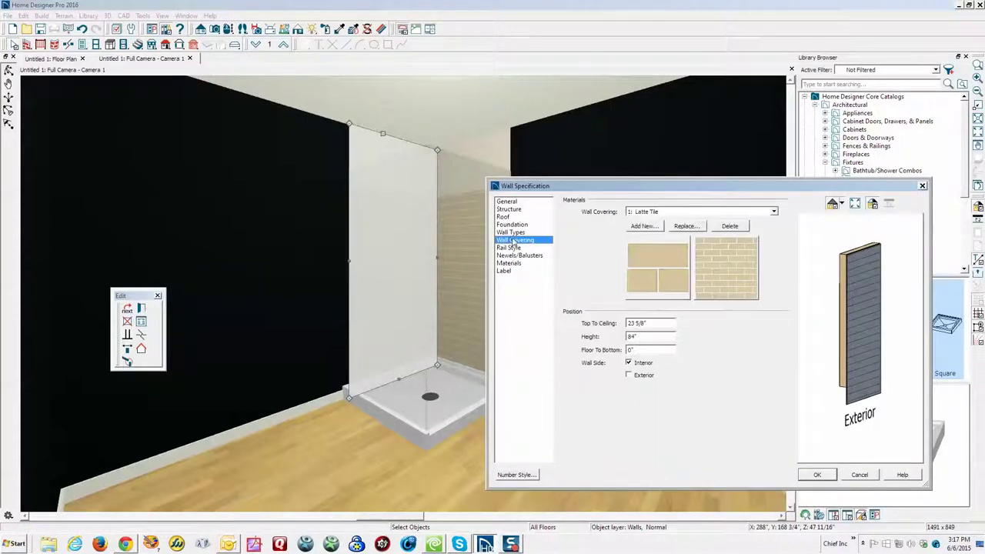
click(643, 227)
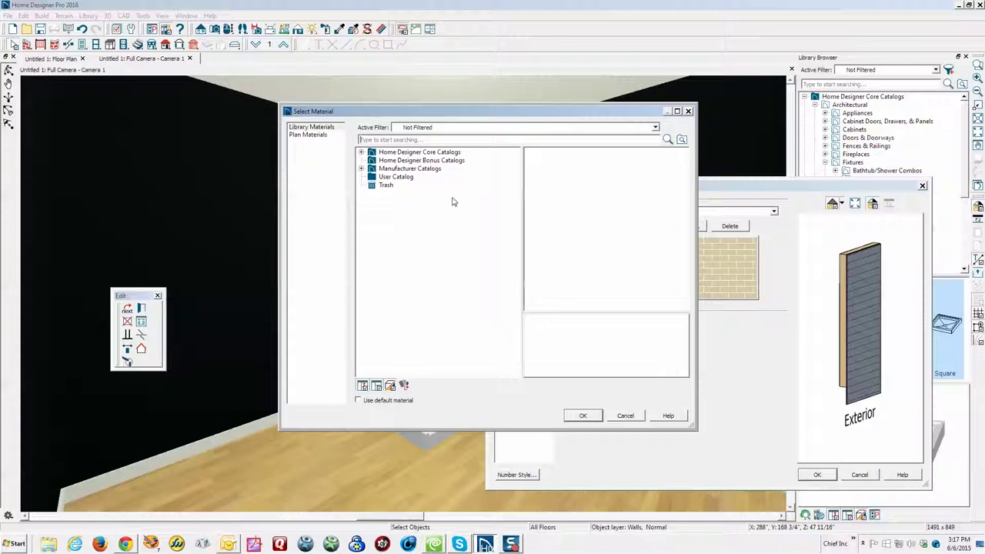
click(361, 153)
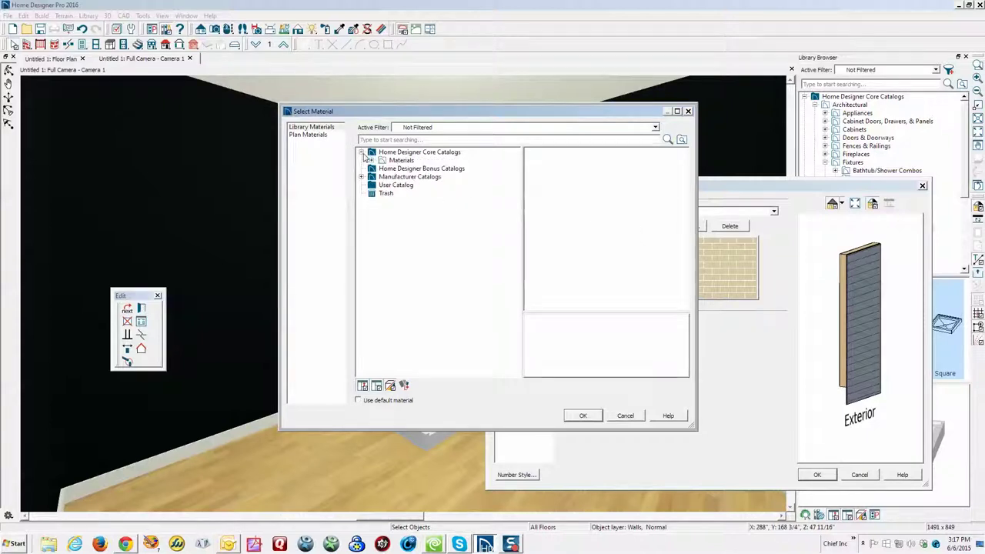
click(371, 160)
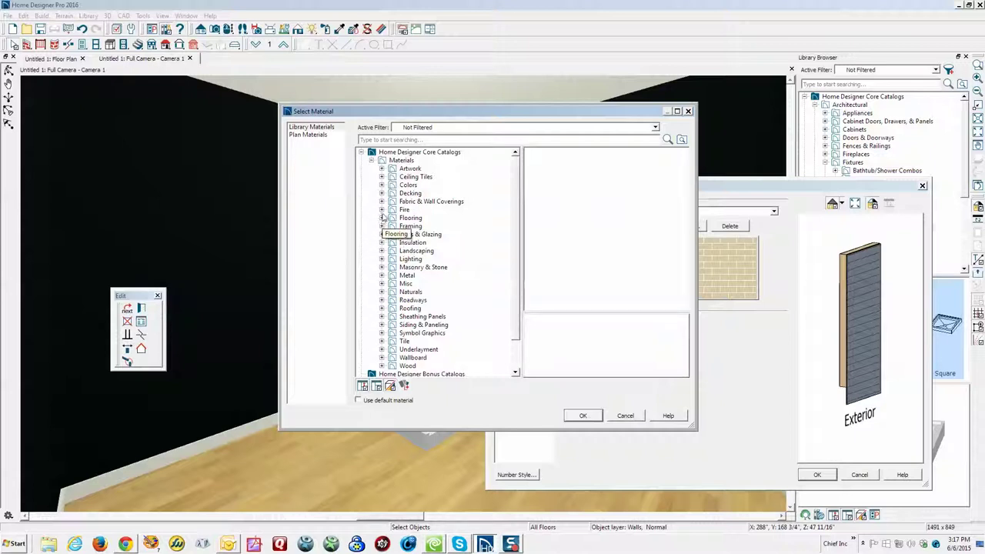
click(382, 185)
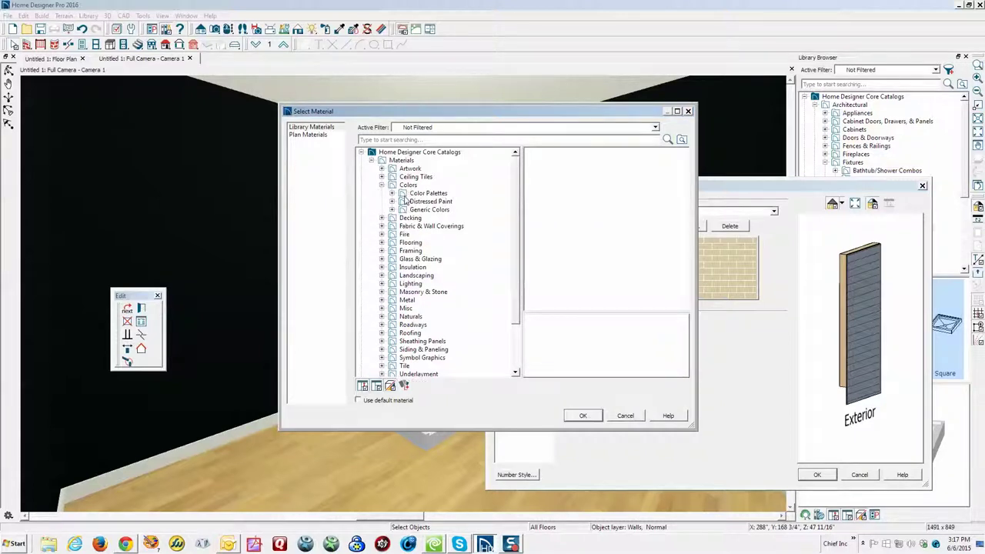
click(422, 211)
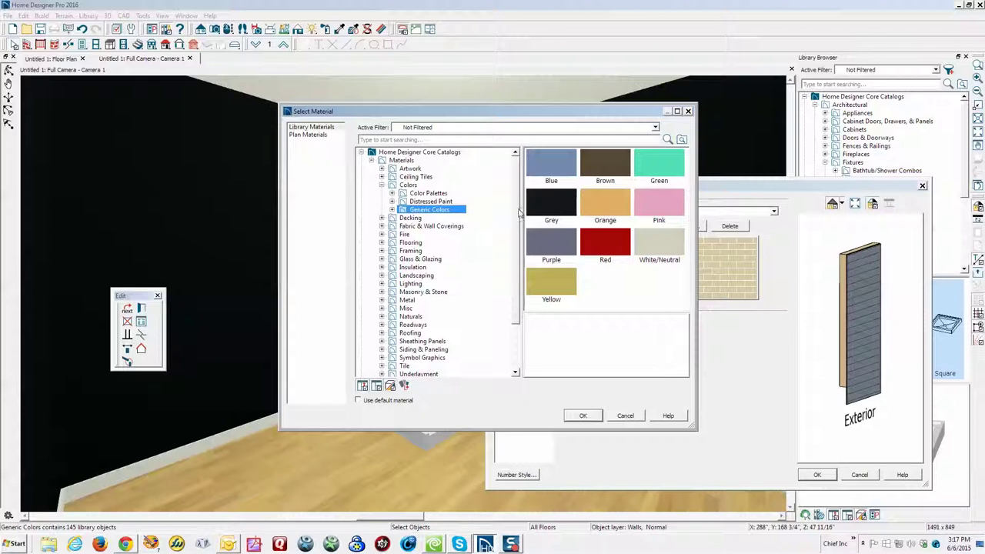
double_click(544, 207)
click(545, 182)
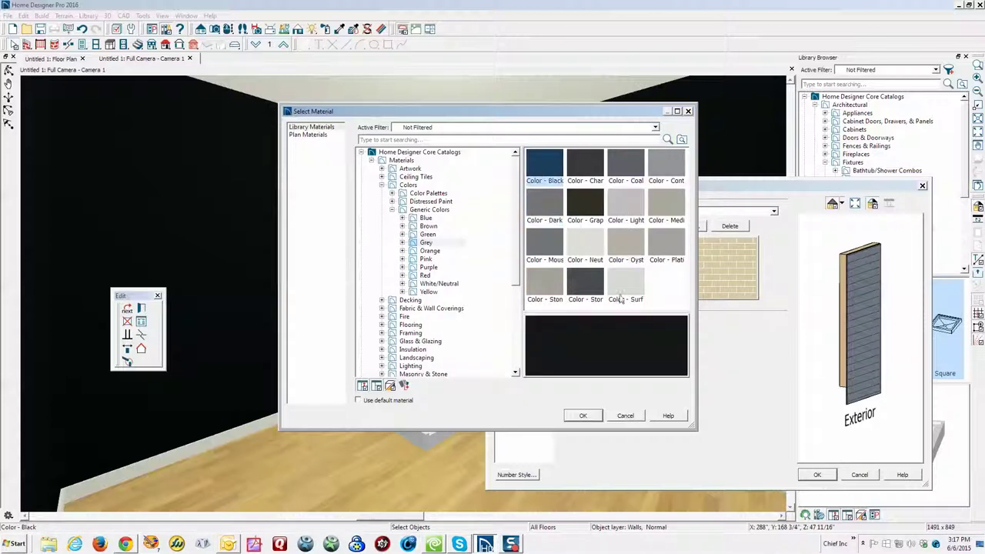
click(583, 416)
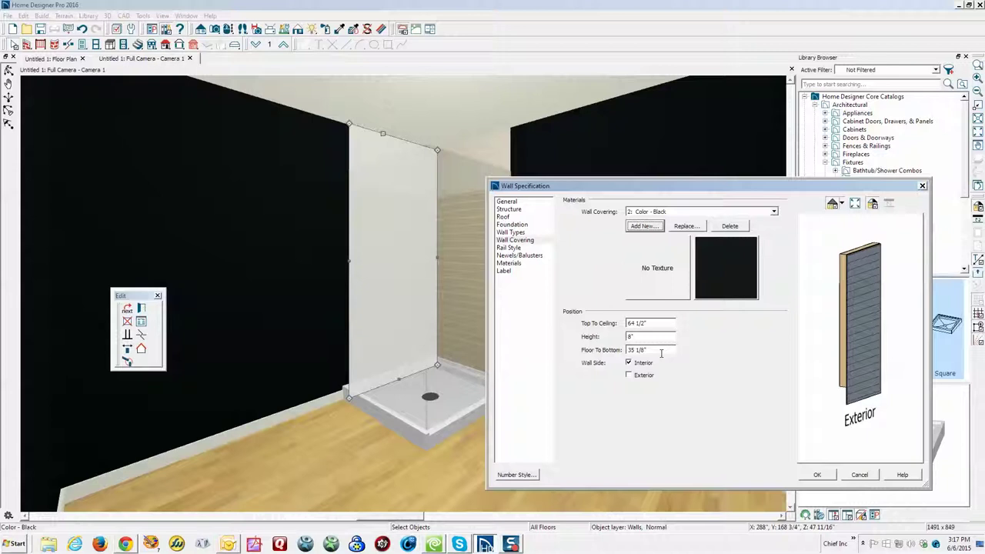
Step: Set the black covering's floor-to-bottom distance to 84" and apply the wall settings
drag(651, 350, 502, 355)
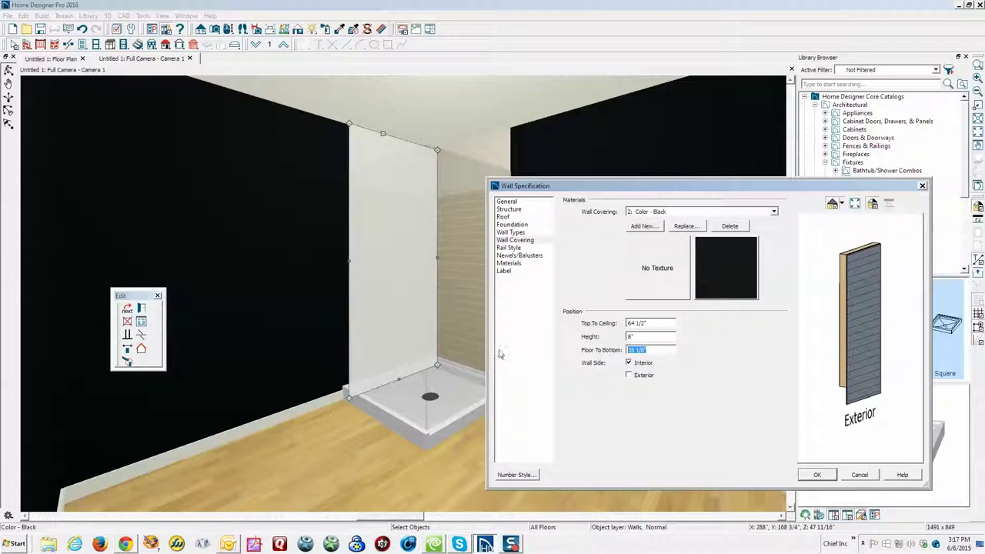
text(84)
click(817, 474)
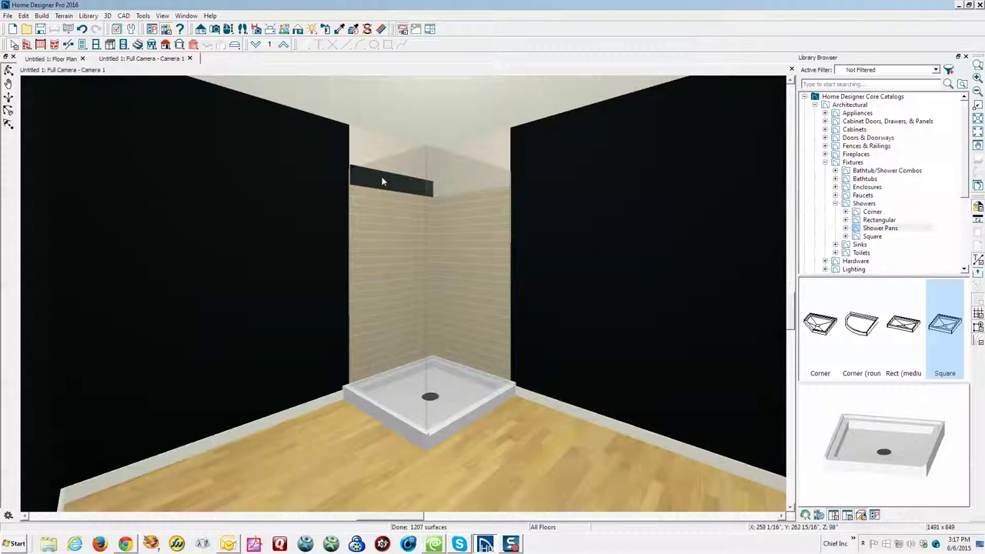
Step: Open the left tiled shower wall's covering settings and set the Latte Tile's top-to-ceiling distance to 0"
right_click(379, 153)
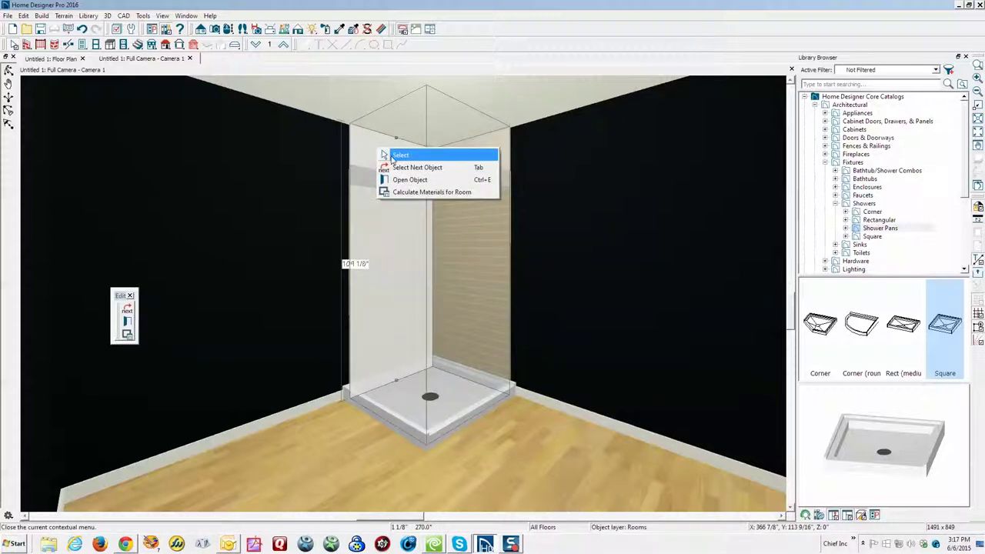
click(402, 167)
click(141, 308)
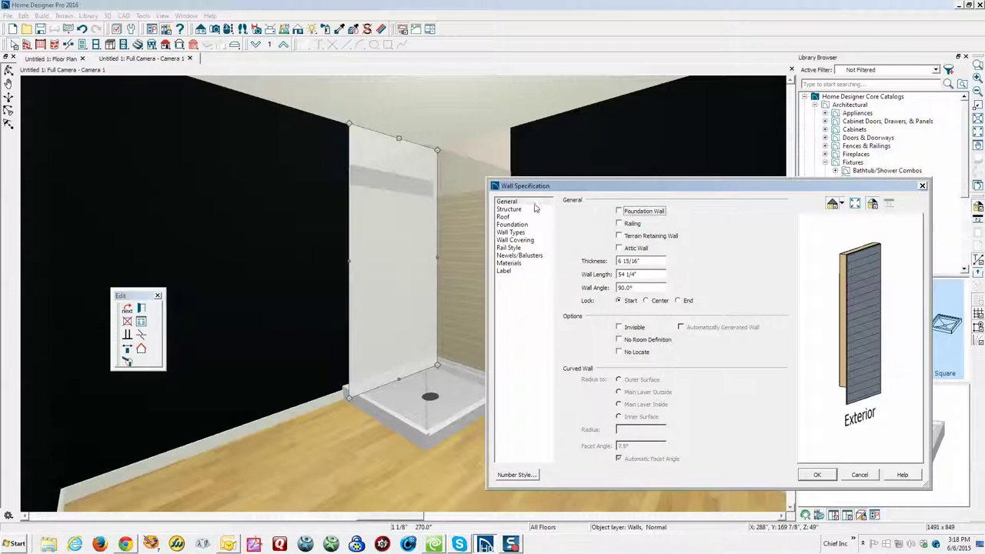
click(514, 241)
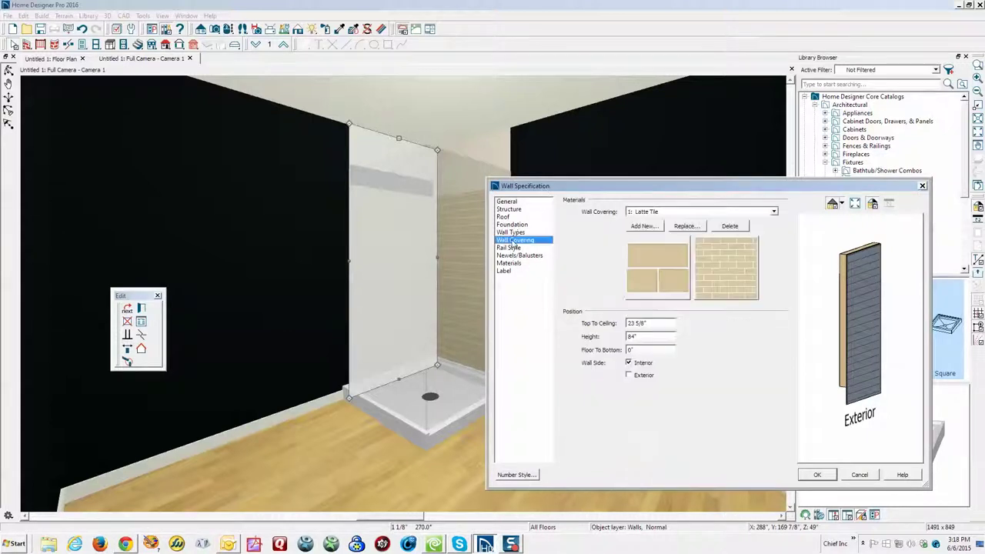
click(657, 325)
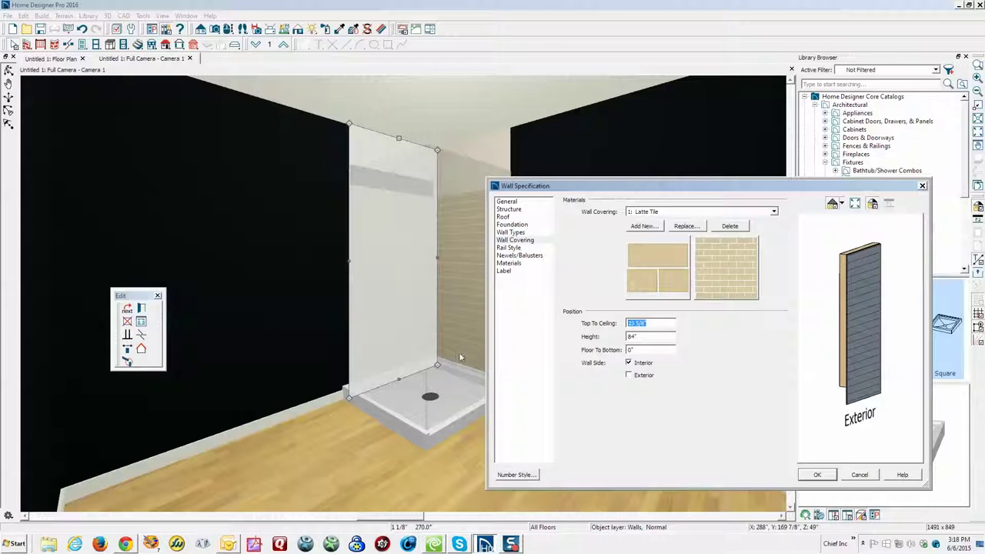
text(0)
key(Tab)
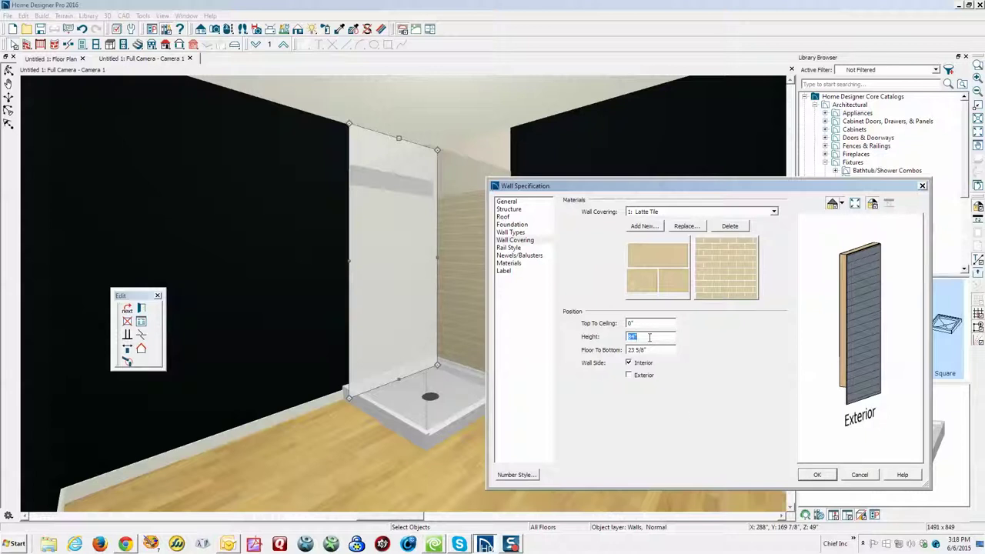
Step: Set the Latte Tile covering's height to 24" and its floor-to-bottom distance to 84", and apply the wall settings
drag(648, 337, 562, 348)
drag(656, 351, 602, 356)
text(84)
click(817, 476)
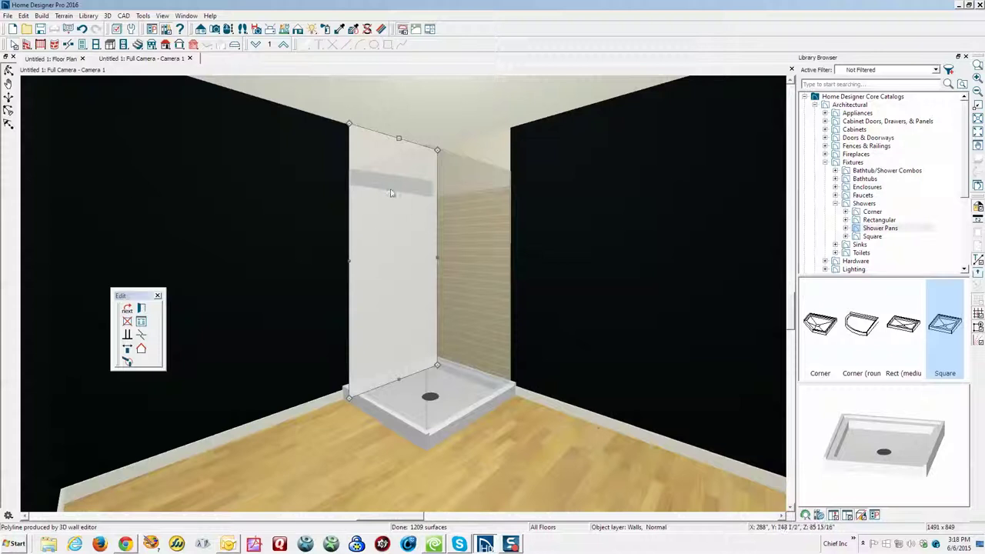
key(Escape)
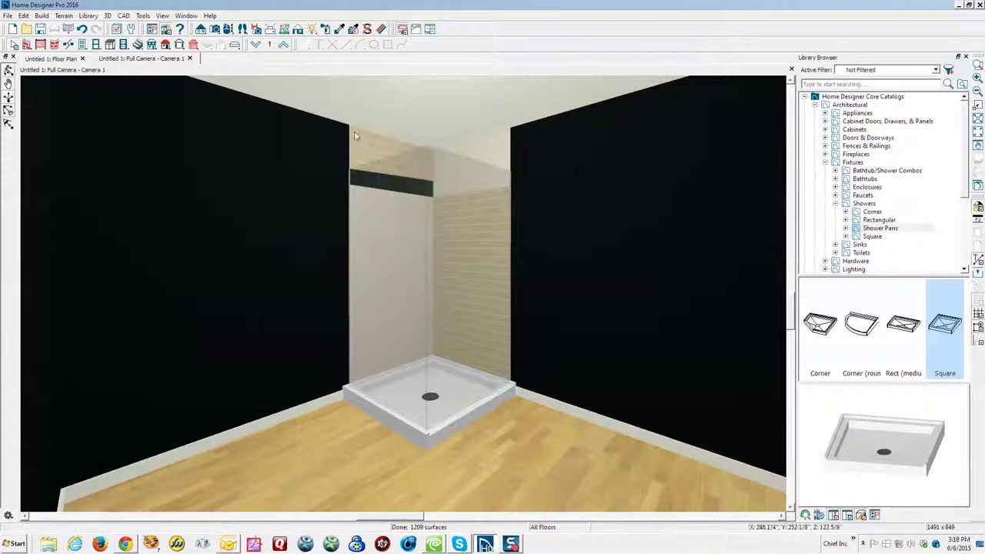
Step: Reopen the left shower wall's covering settings and set the Latte Tile to 84" high with a floor-to-bottom distance of 0"
click(376, 149)
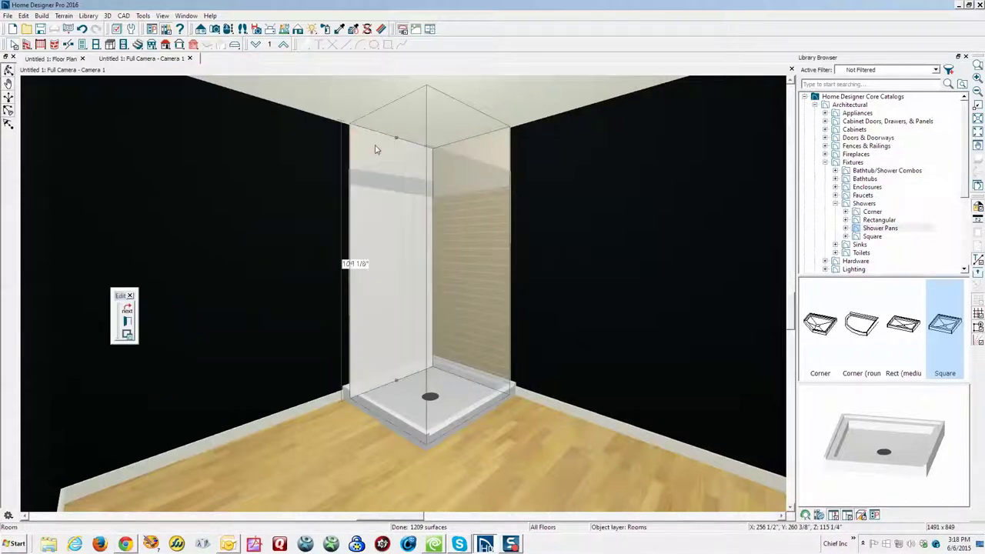
click(128, 310)
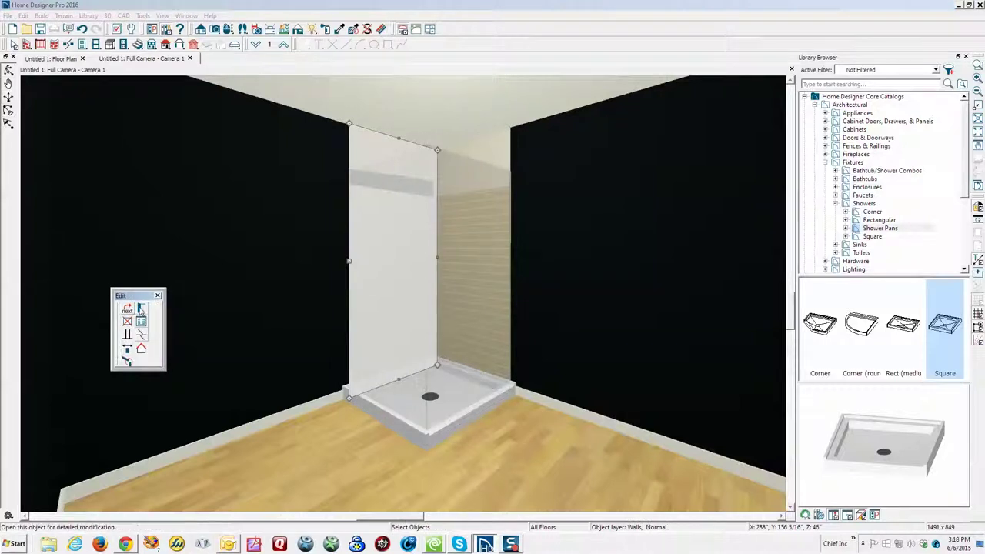
click(141, 310)
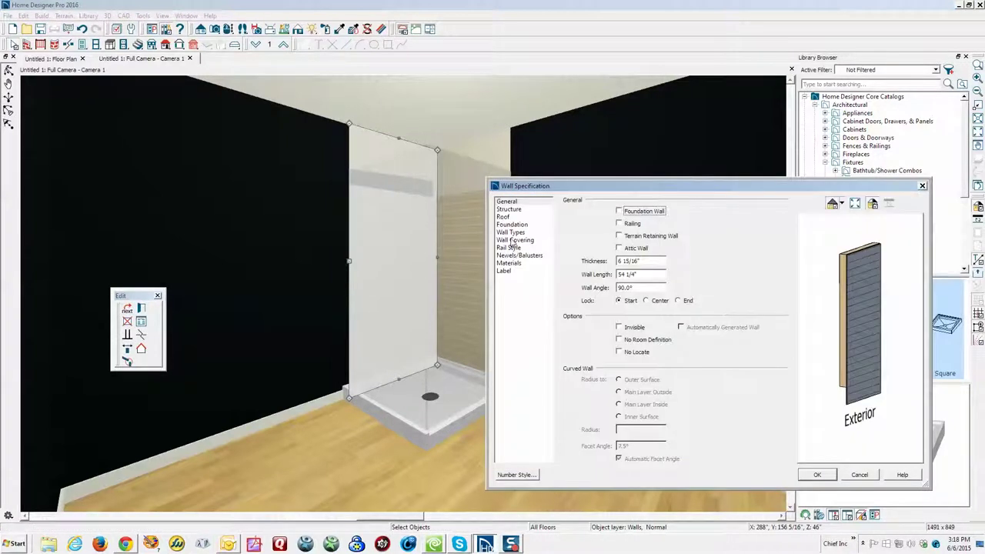
click(514, 240)
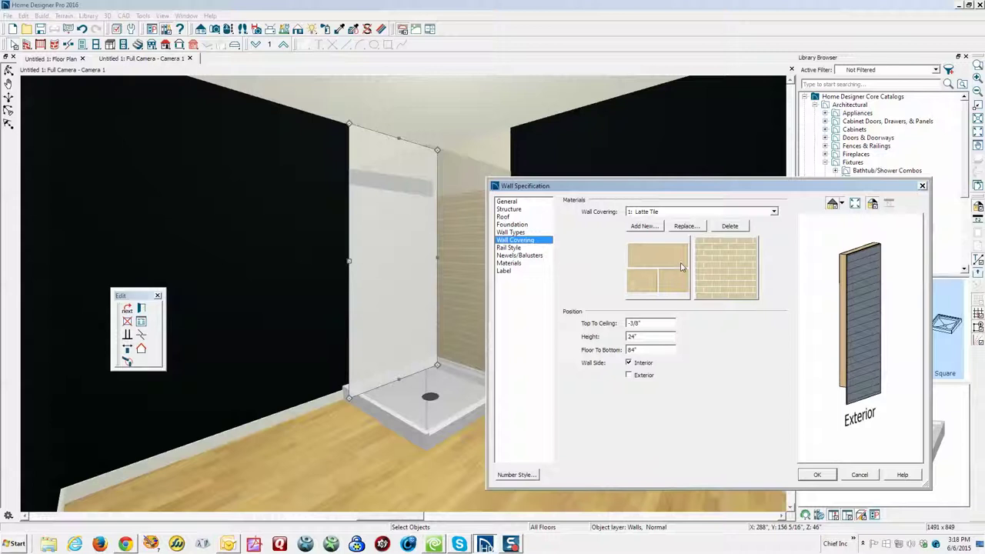
drag(654, 349, 488, 350)
text(0)
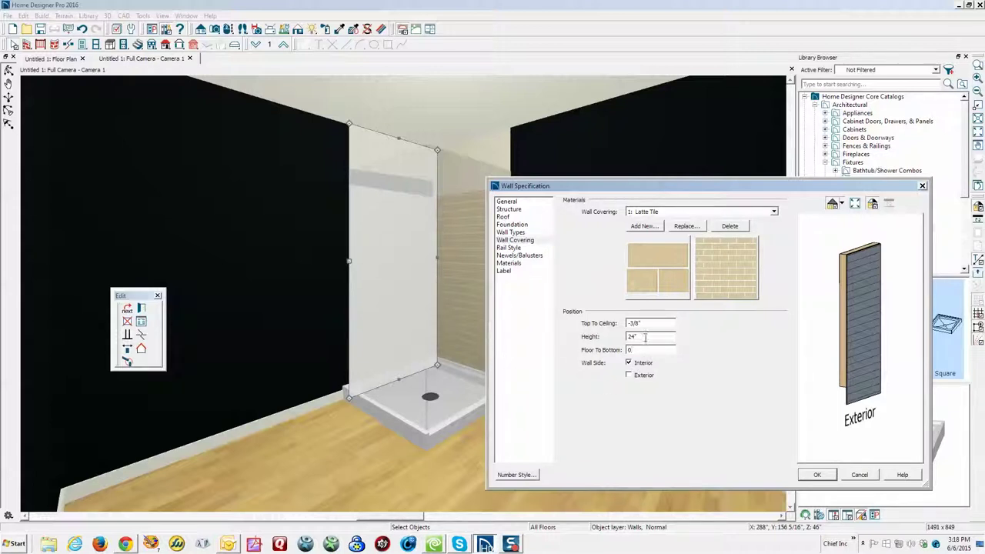
drag(645, 337, 506, 347)
click(658, 349)
Step: Set the height of the wall's Color - Black covering to 24", keeping its floor-to-bottom distance at 84", and apply the settings
click(775, 213)
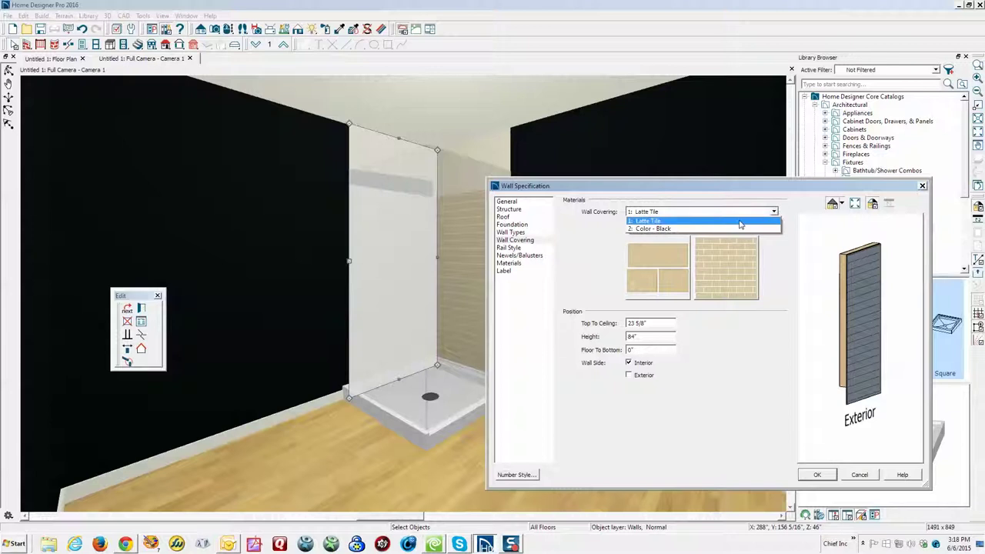
click(728, 222)
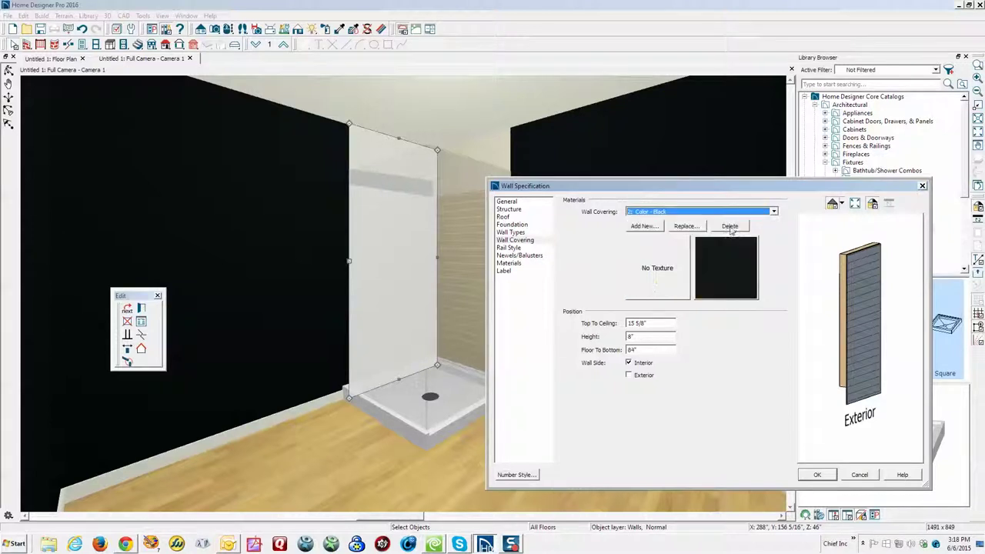
click(641, 337)
text(24)
click(659, 350)
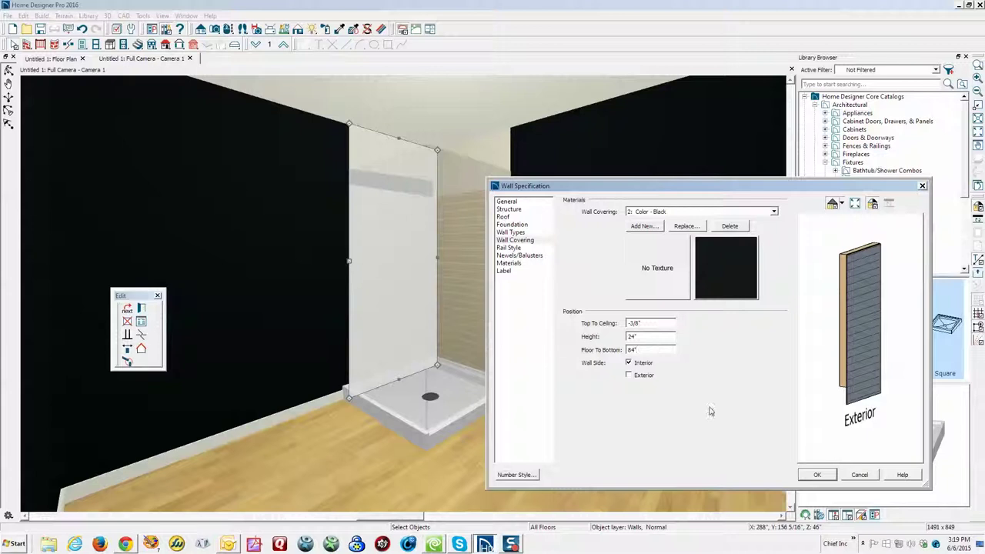
click(817, 474)
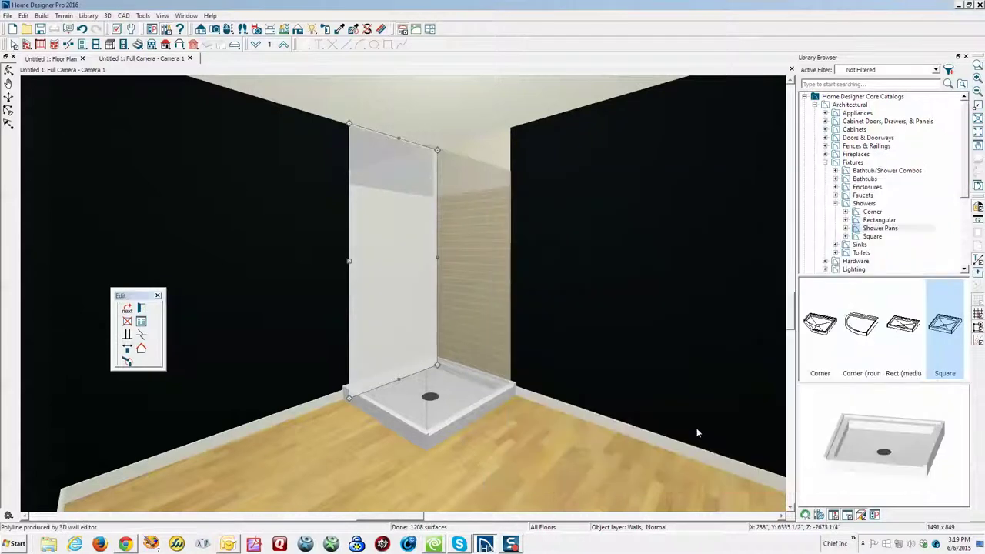
key(Escape)
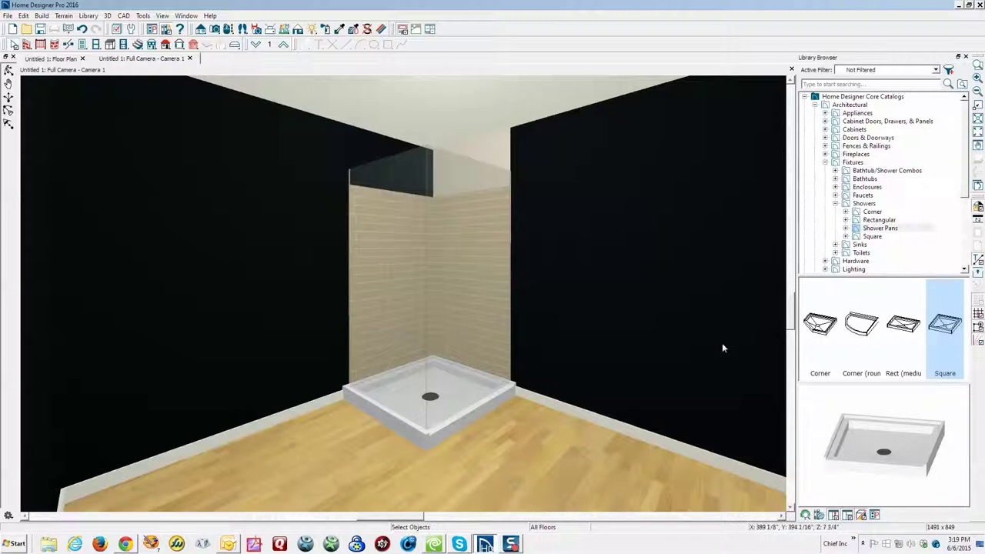
Step: Examine the main room's Walls material and wall covering settings in its specification without changing them
right_click(600, 435)
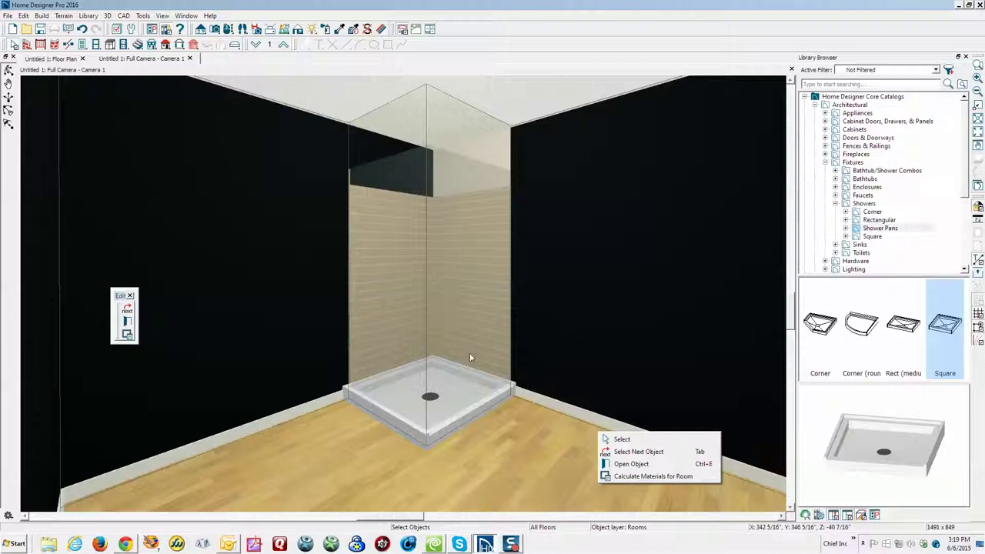
click(633, 239)
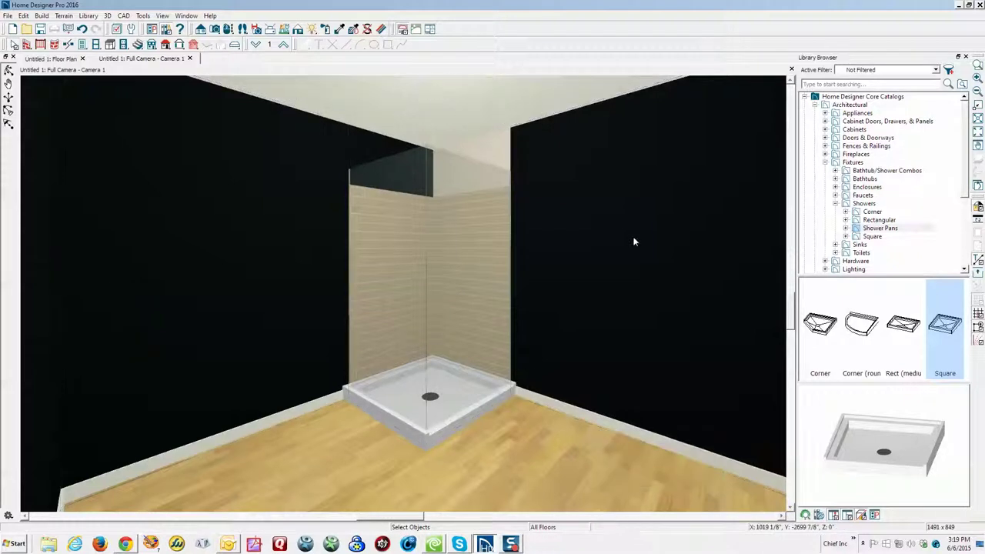
right_click(634, 240)
click(666, 268)
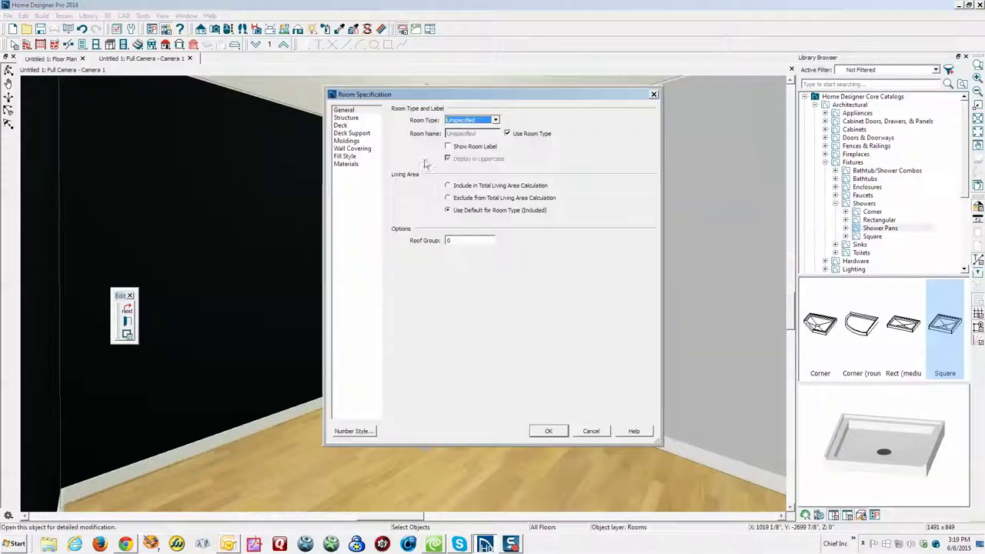
click(338, 165)
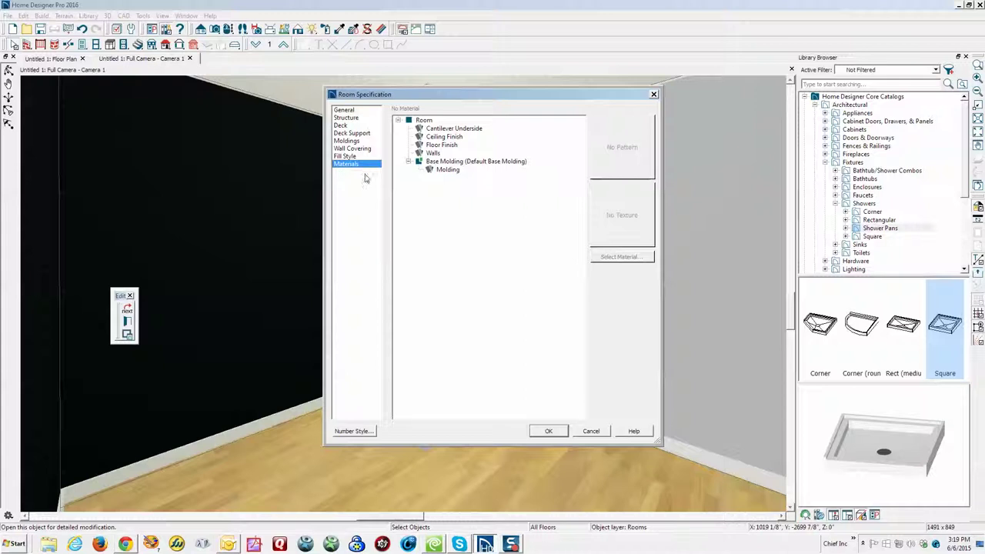
click(435, 156)
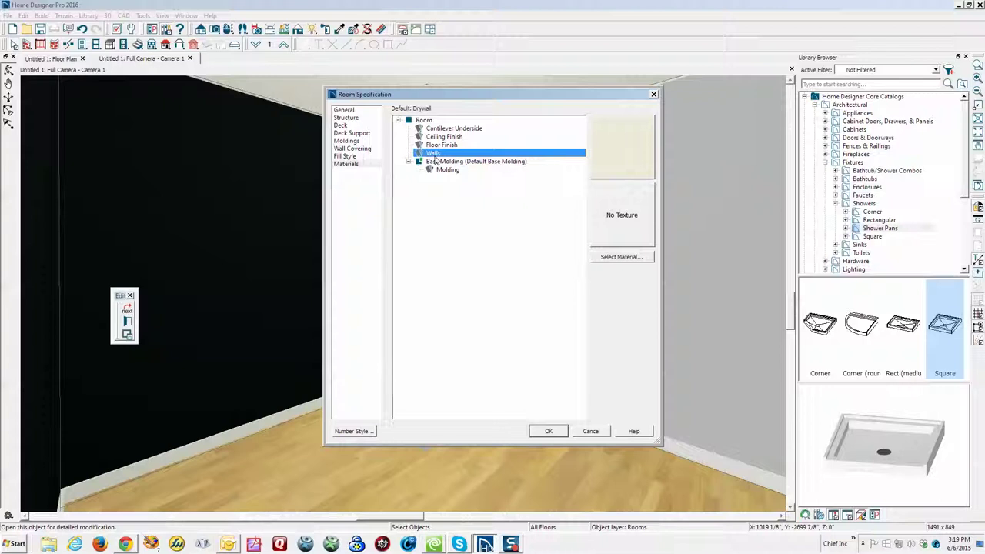
click(351, 150)
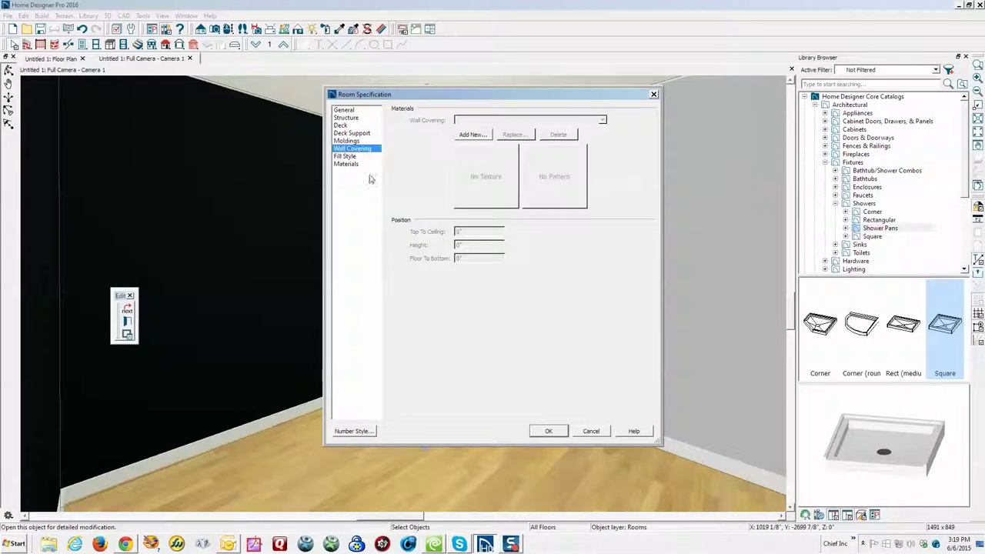
click(588, 432)
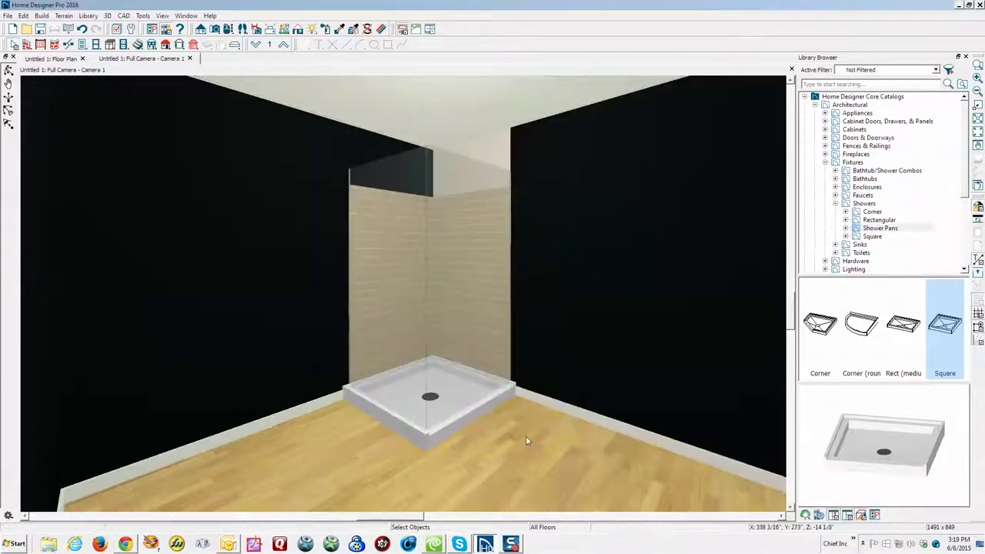